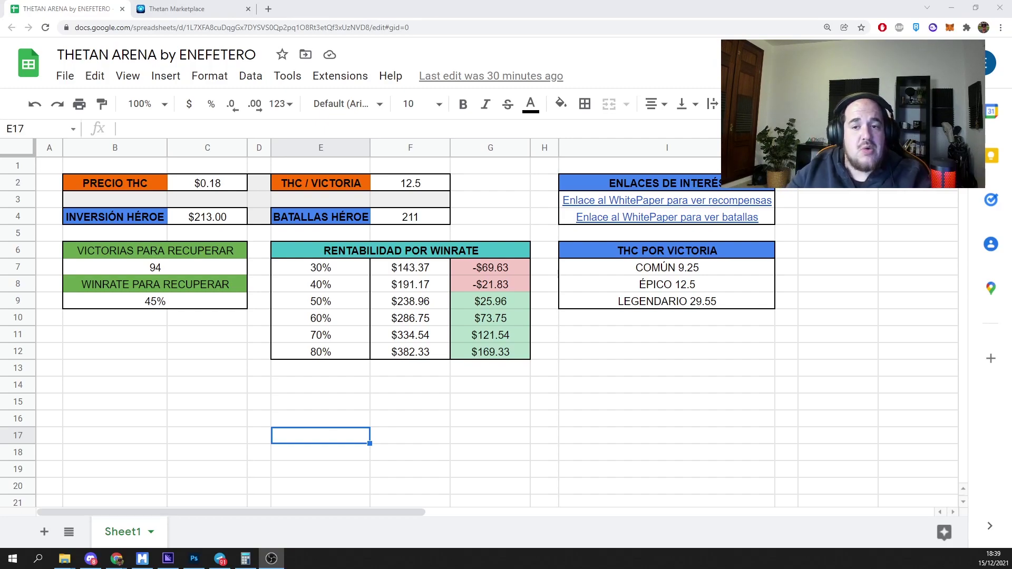
- Set the THC / VICTORIA value to 9.25, the reward for a common hero
{"action": "left_click", "coordinate": [204, 191]}
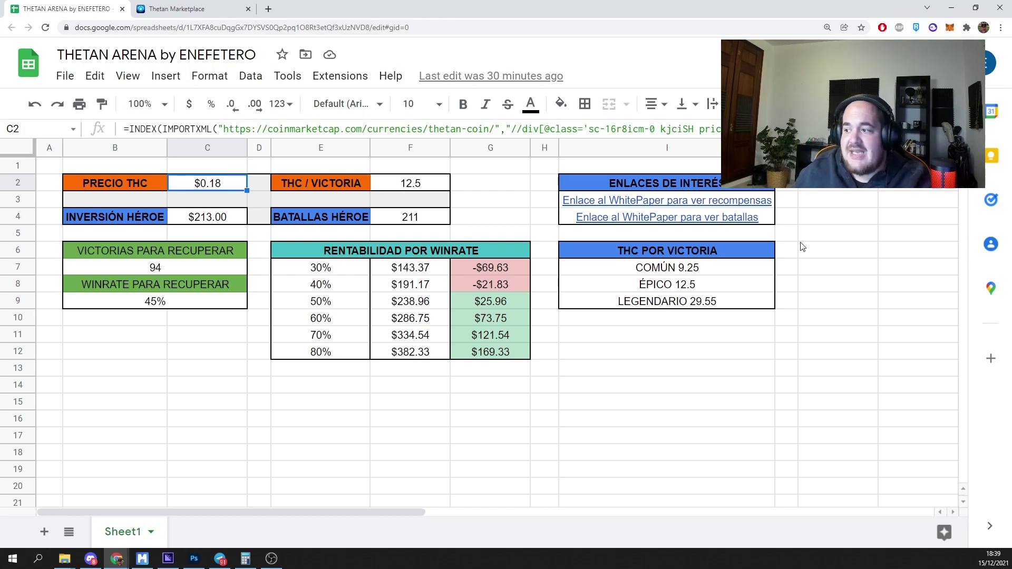
{"action": "left_click", "coordinate": [699, 273]}
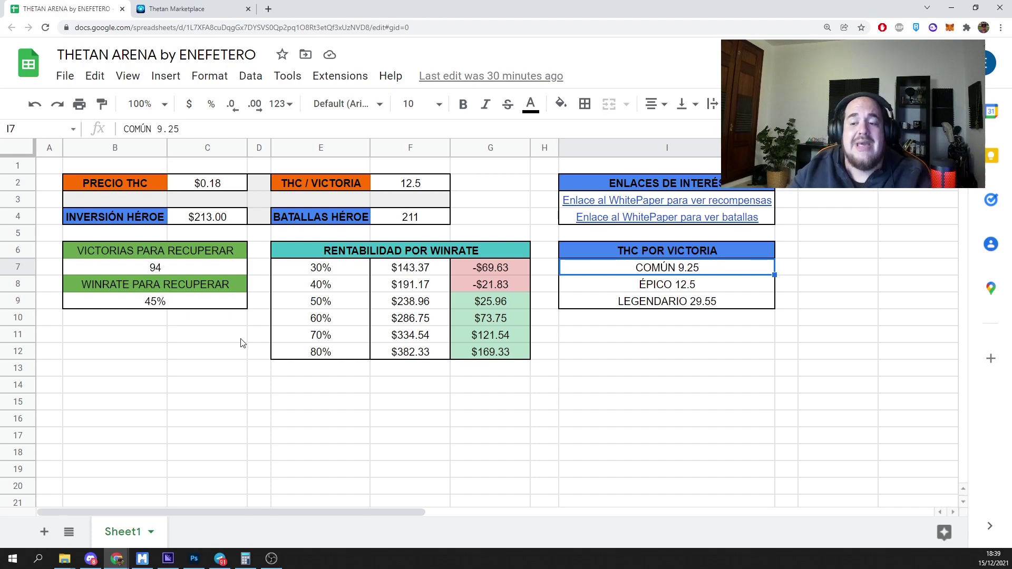
{"action": "key", "text": "alt+Tab"}
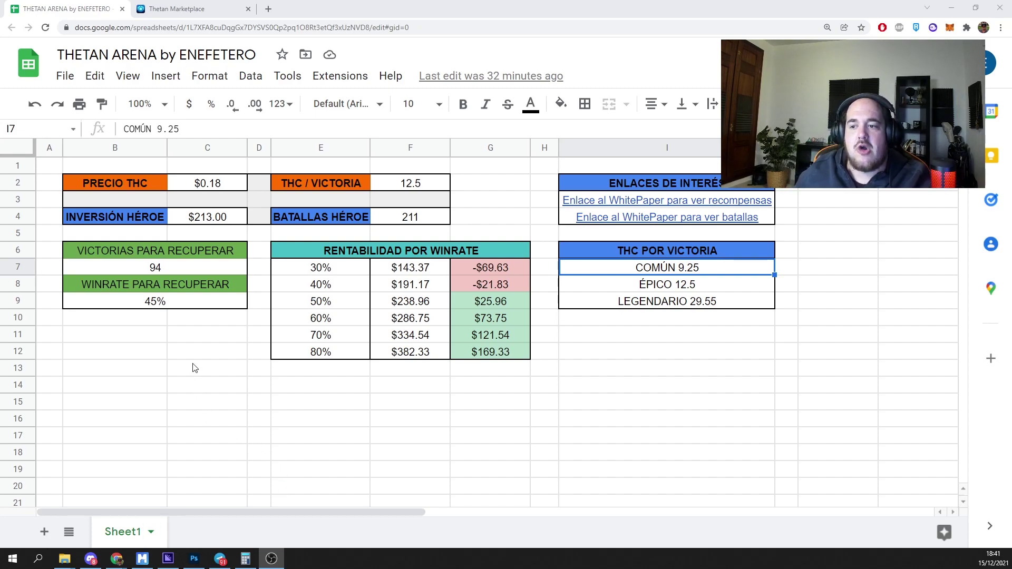
{"action": "left_click", "coordinate": [199, 187]}
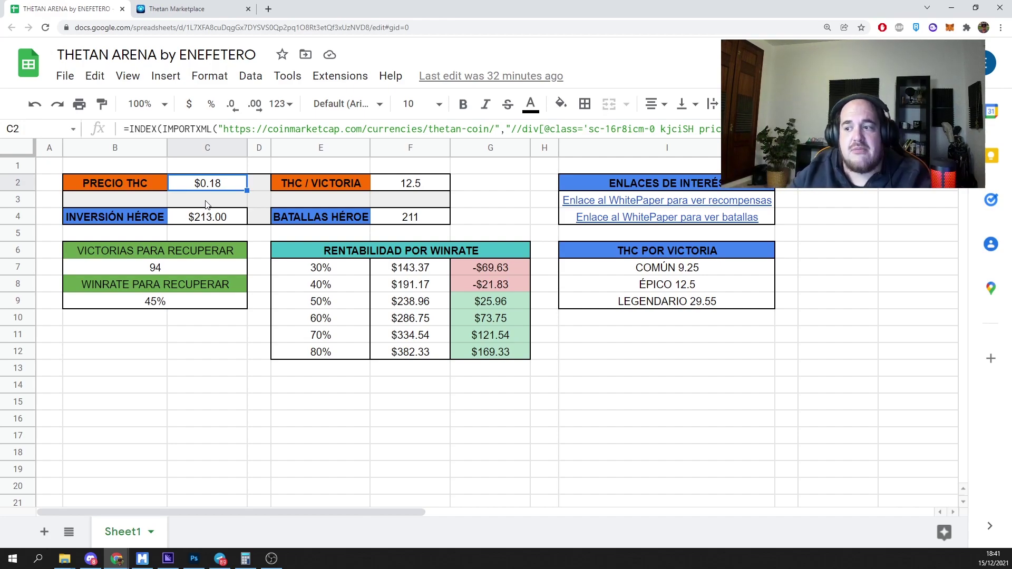
{"action": "left_click", "coordinate": [392, 185]}
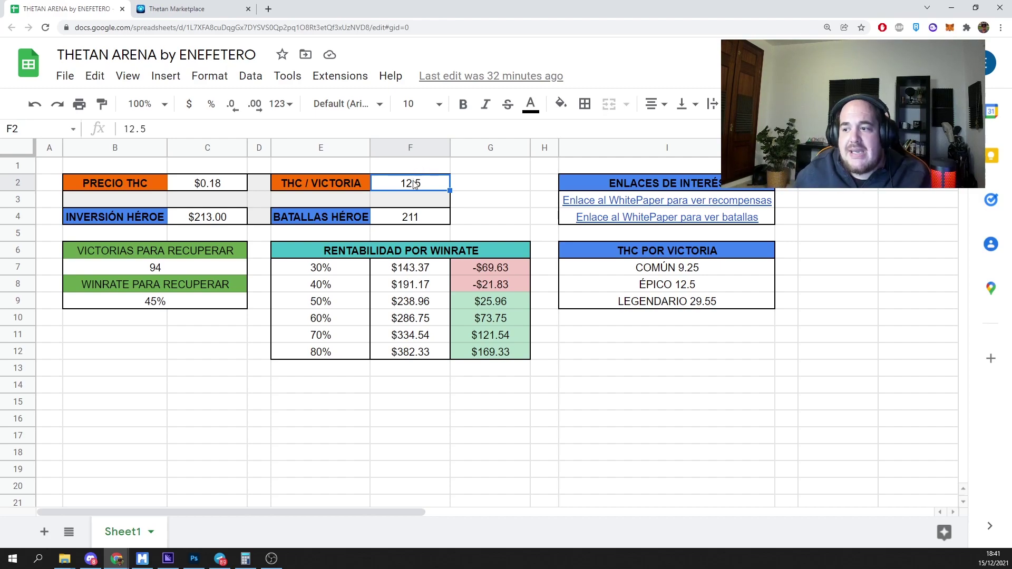
{"action": "type", "text": "9.25"}
{"action": "key", "text": "Return"}
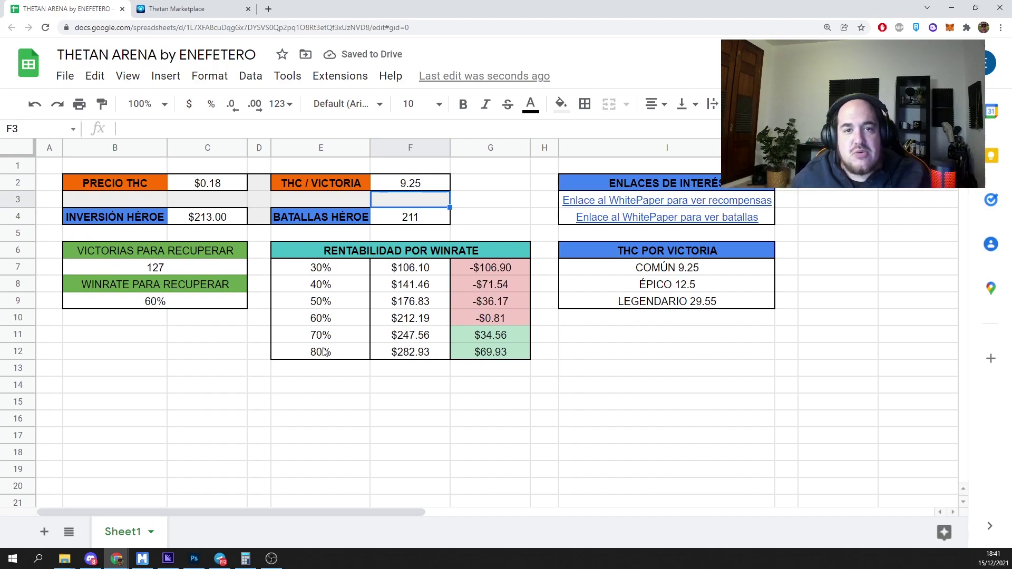
{"action": "key", "text": "alt+Tab"}
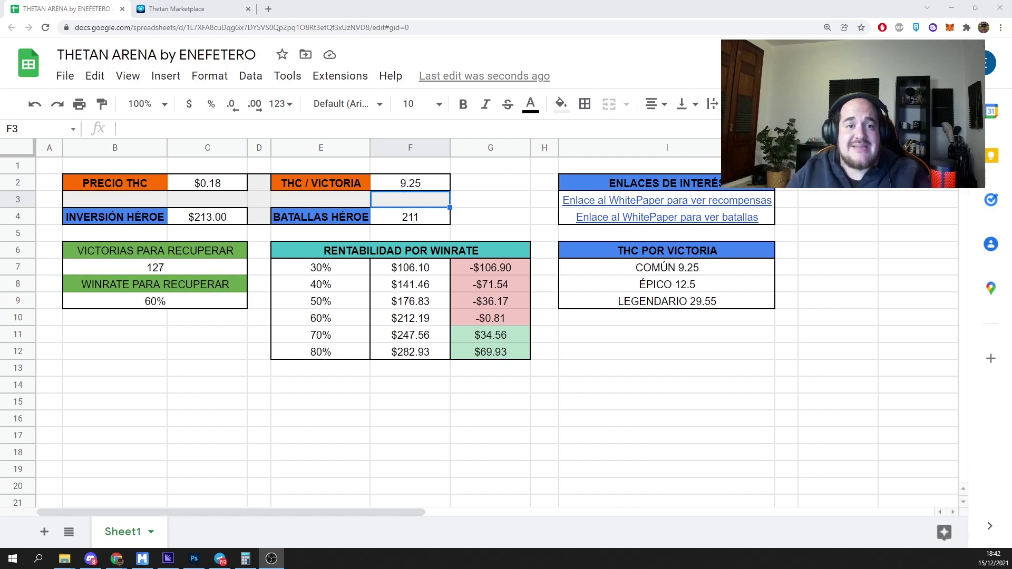
- Set the hero investment to $200 and the number of hero battles to 200
{"action": "left_click", "coordinate": [206, 222]}
{"action": "type", "text": "200"}
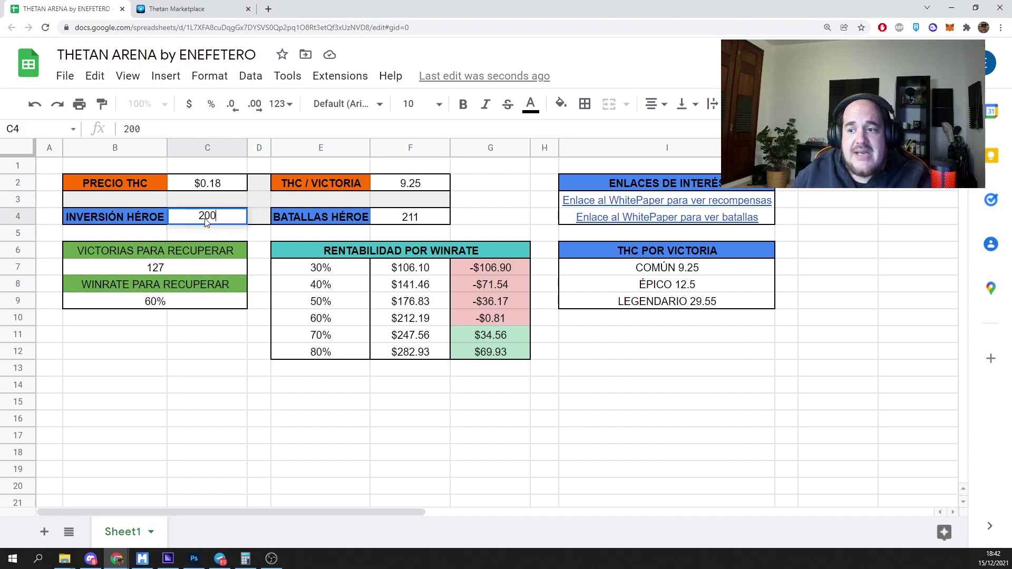
{"action": "key", "text": "Return"}
{"action": "left_click", "coordinate": [437, 223]}
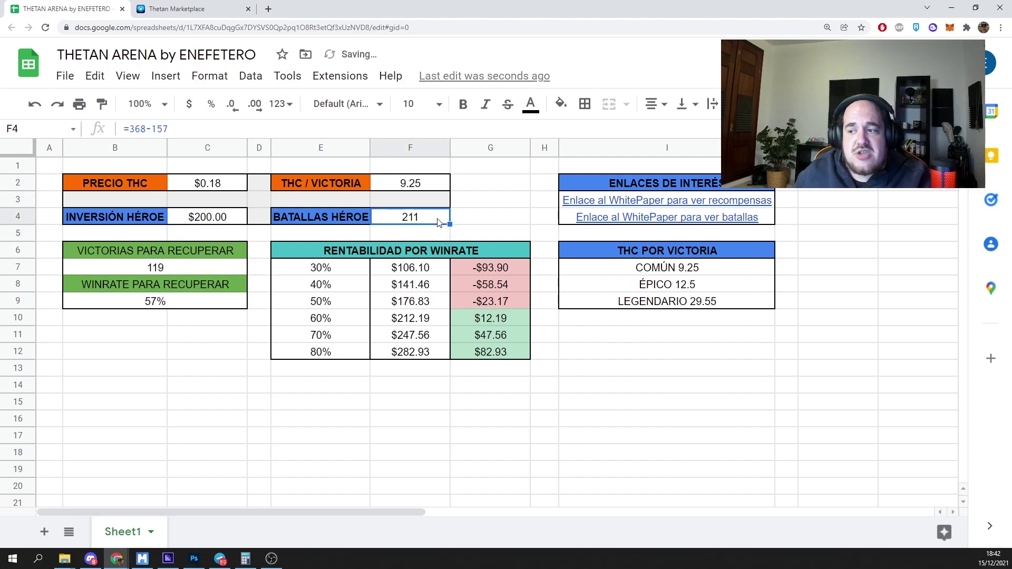
{"action": "type", "text": "200"}
{"action": "key", "text": "Return"}
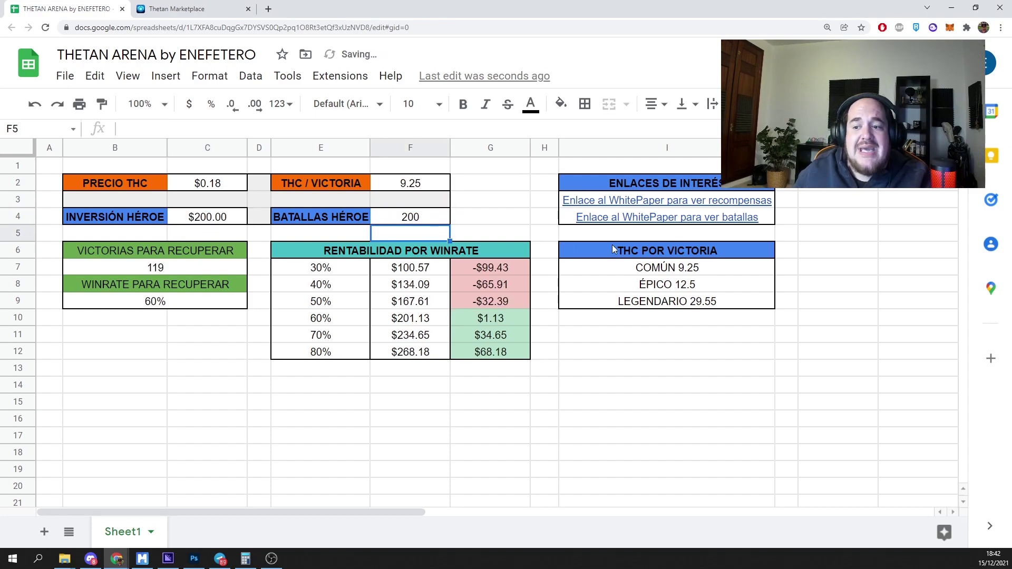
- Review the recovery figures and the profitability by winrate against the THC per victory and the hero investment
{"action": "left_click_drag", "start_coordinate": [163, 251], "coordinate": [404, 350]}
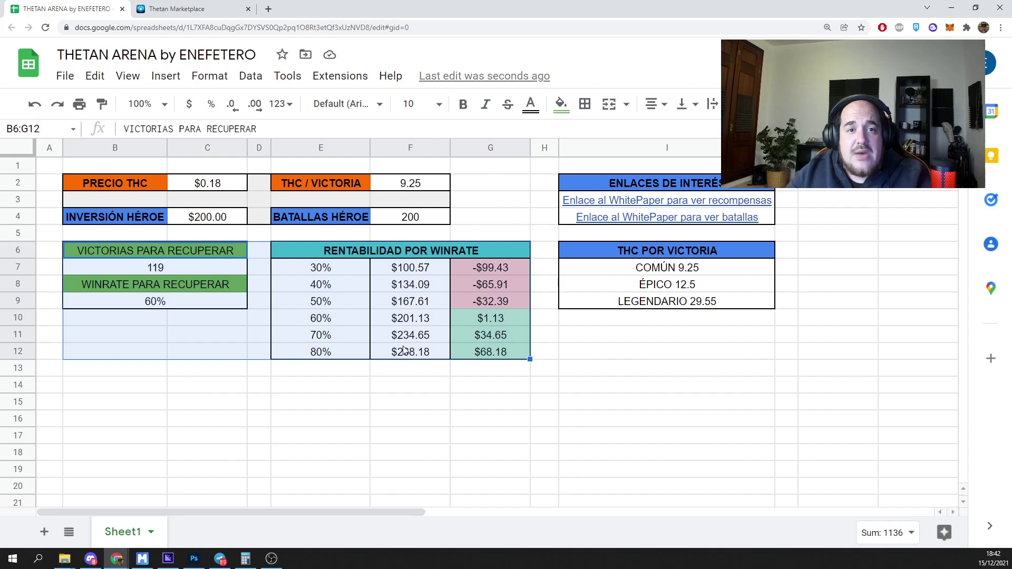
{"action": "left_click", "coordinate": [369, 251]}
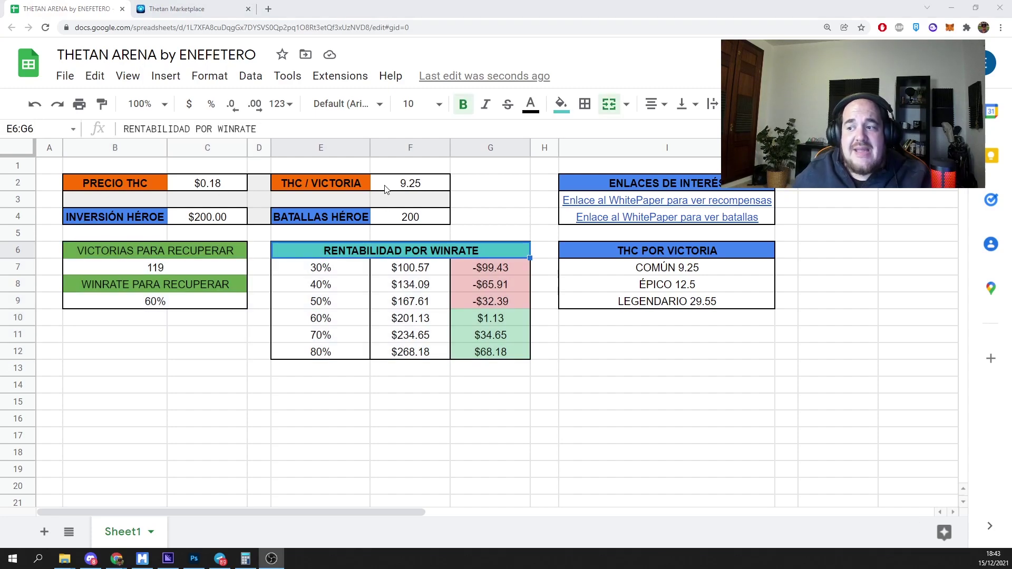
{"action": "left_click", "coordinate": [405, 186]}
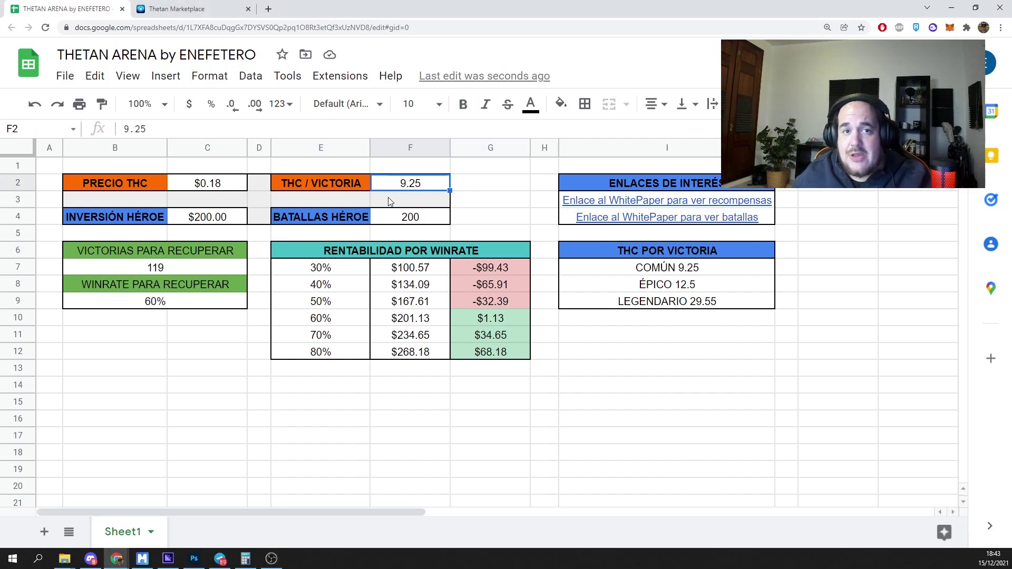
{"action": "left_click", "coordinate": [202, 224]}
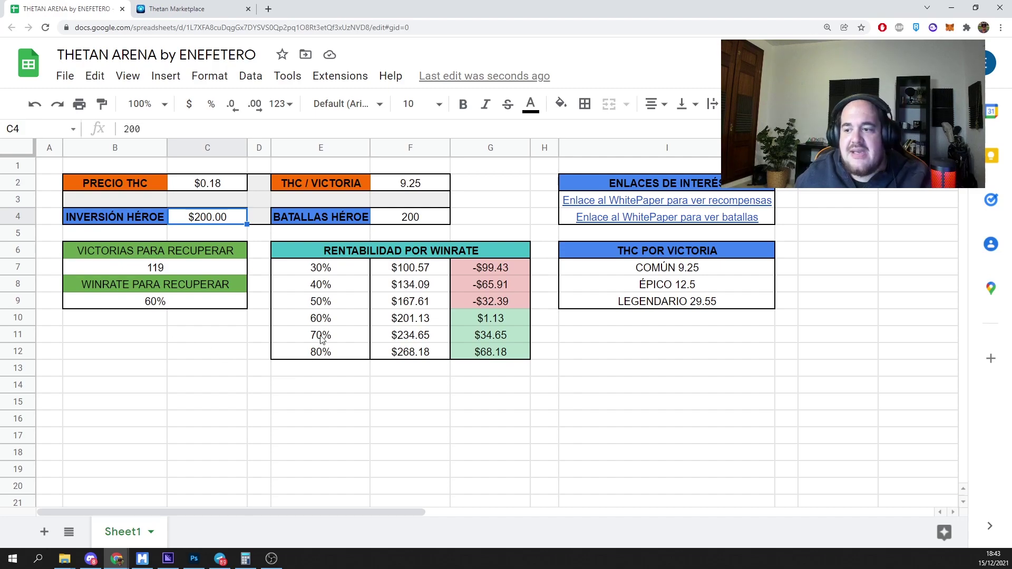
{"action": "left_click", "coordinate": [336, 251]}
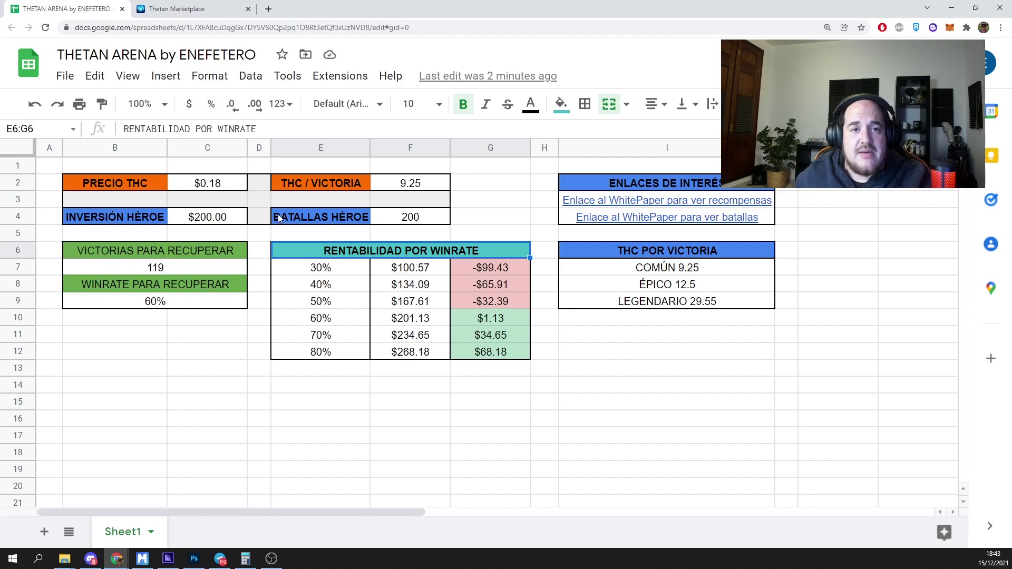
- Switch to the Thetan Marketplace, reload it and sort the heroes by Cheapest Item
{"action": "key", "text": "alt+Tab"}
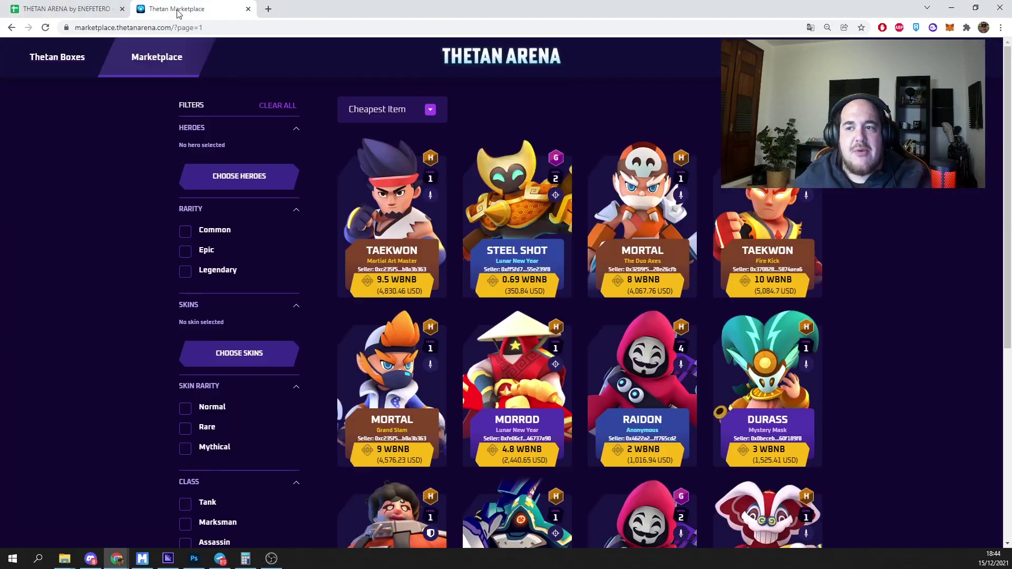
{"action": "left_click", "coordinate": [178, 9]}
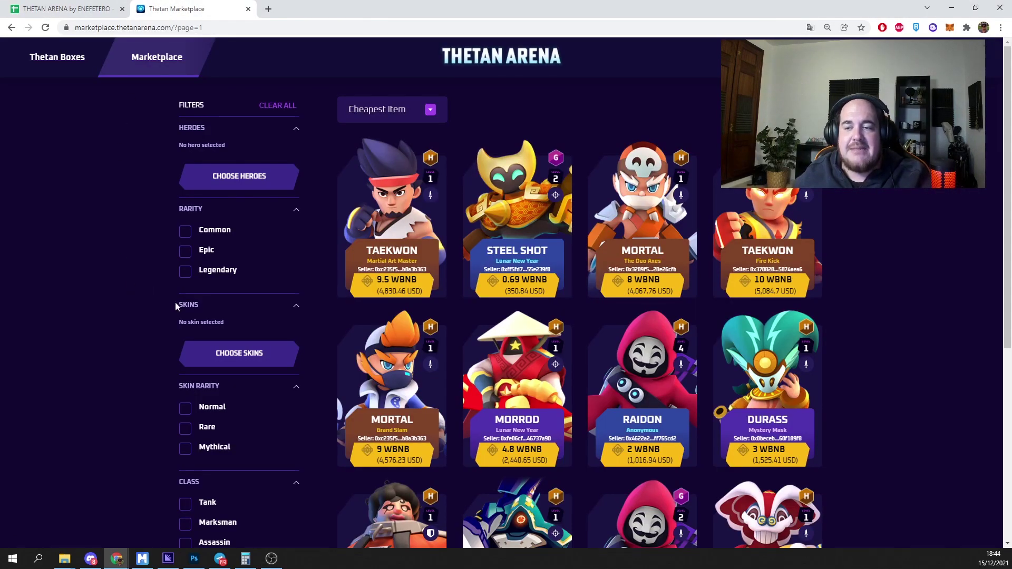
{"action": "left_click", "coordinate": [45, 28]}
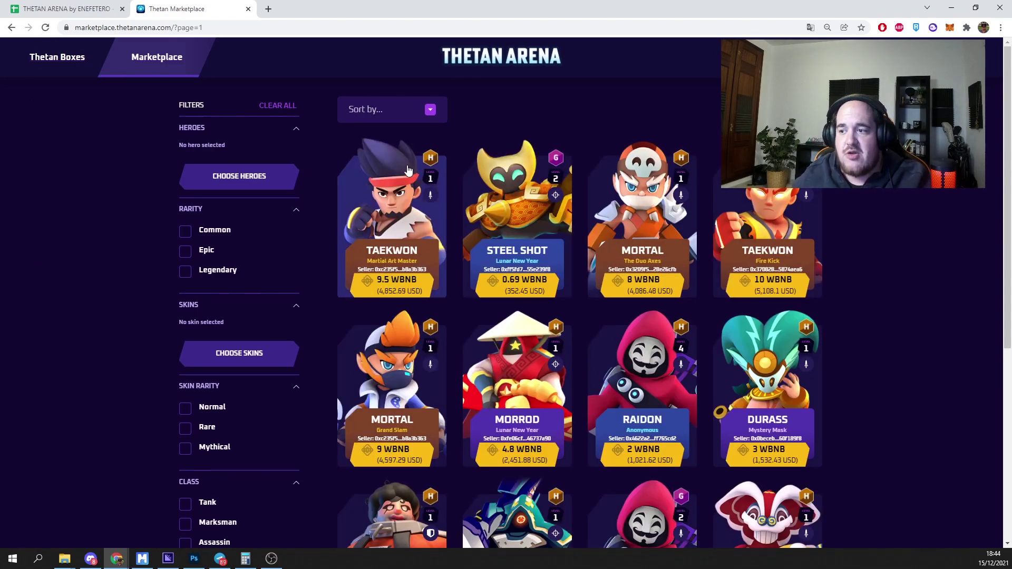
{"action": "left_click", "coordinate": [368, 110]}
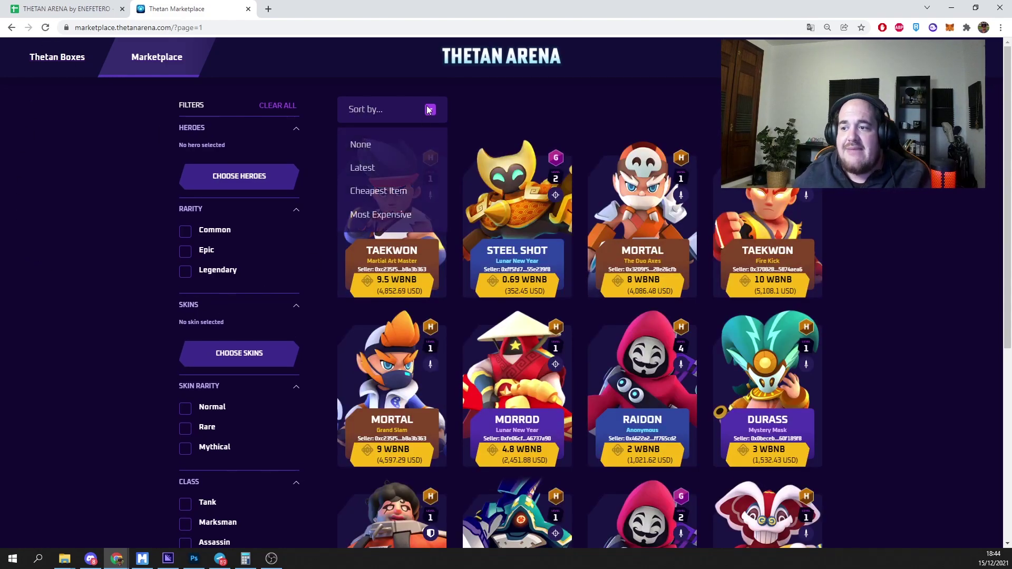
{"action": "left_click", "coordinate": [362, 192]}
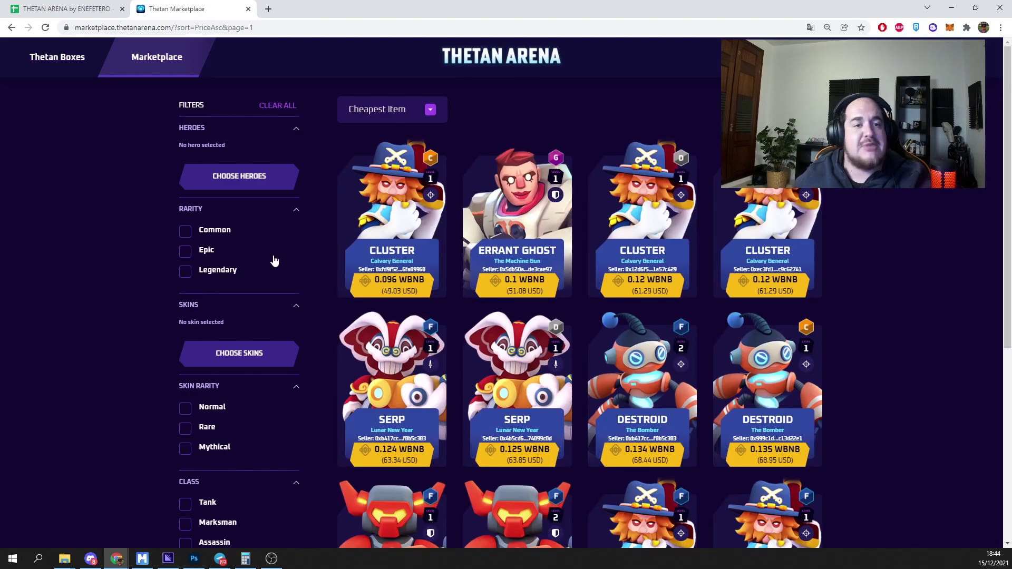
- Filter the marketplace to Common heroes with a minimum of 200 battles
{"action": "left_click", "coordinate": [185, 232]}
{"action": "scroll", "coordinate": [142, 321], "scroll_direction": "down", "scroll_amount": 4}
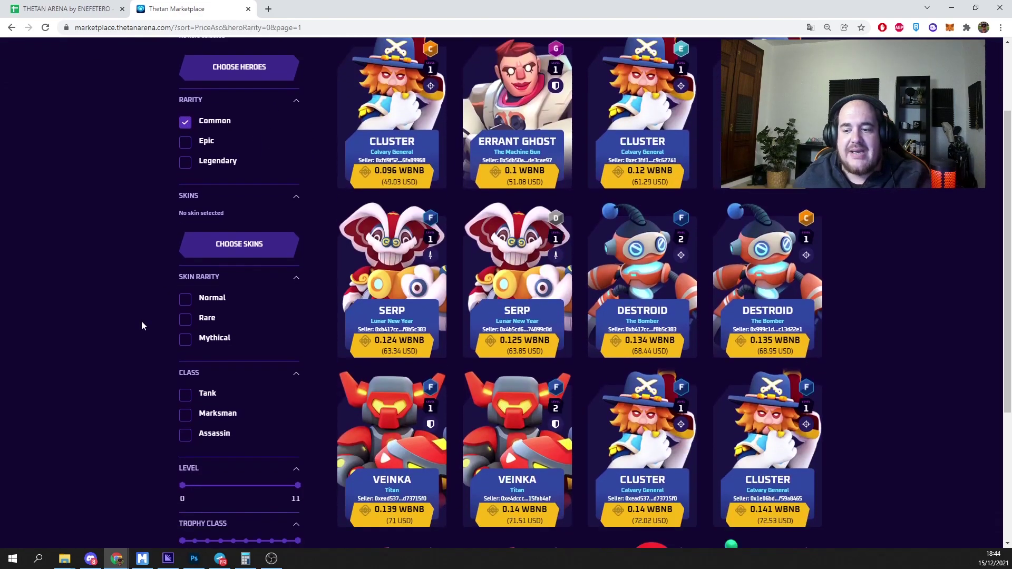
{"action": "left_click_drag", "start_coordinate": [182, 494], "coordinate": [202, 494]}
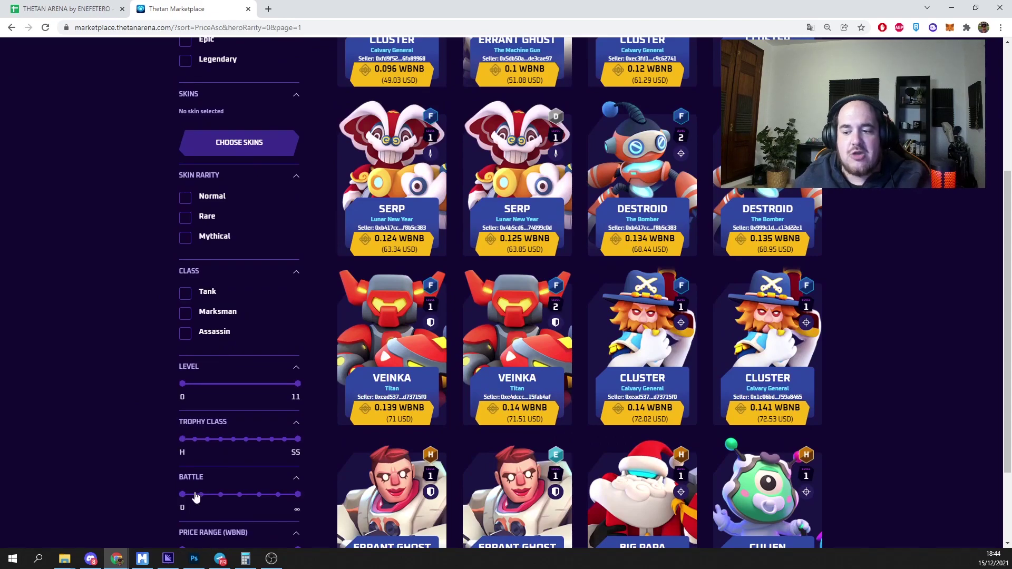
{"action": "scroll", "coordinate": [162, 390], "scroll_direction": "up", "scroll_amount": 4}
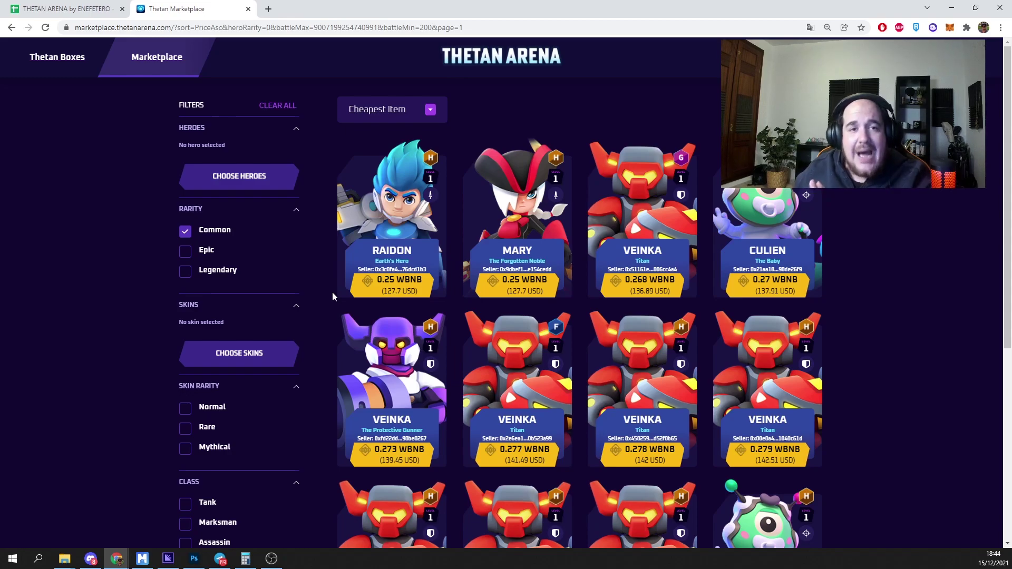
- Open the details of a Culien hero listed at 0.284 WBNB and check its available gTHC battles
{"action": "scroll", "coordinate": [332, 296], "scroll_direction": "down", "scroll_amount": 4}
{"action": "scroll", "coordinate": [524, 359], "scroll_direction": "down", "scroll_amount": 2}
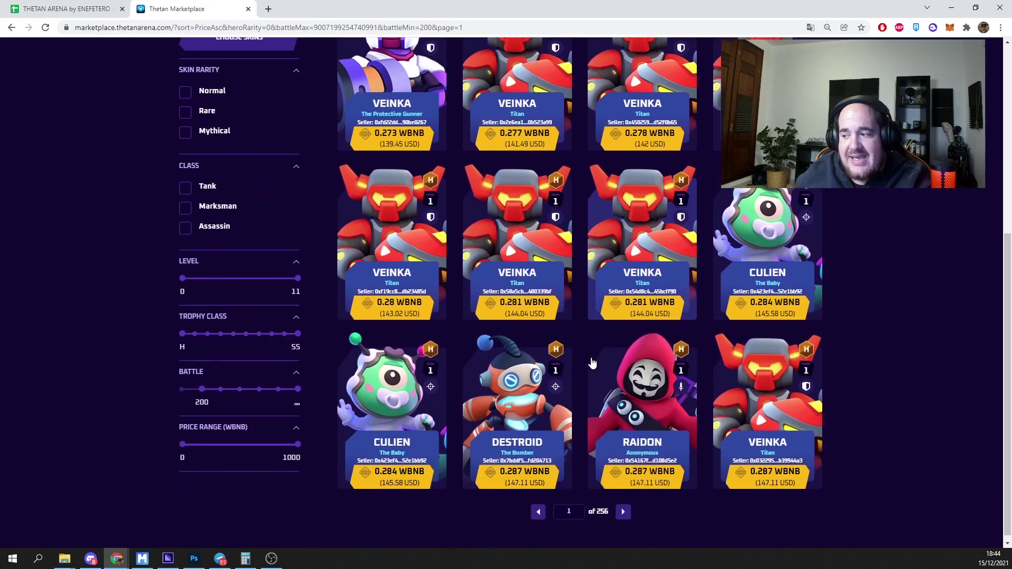
{"action": "left_click", "coordinate": [758, 240]}
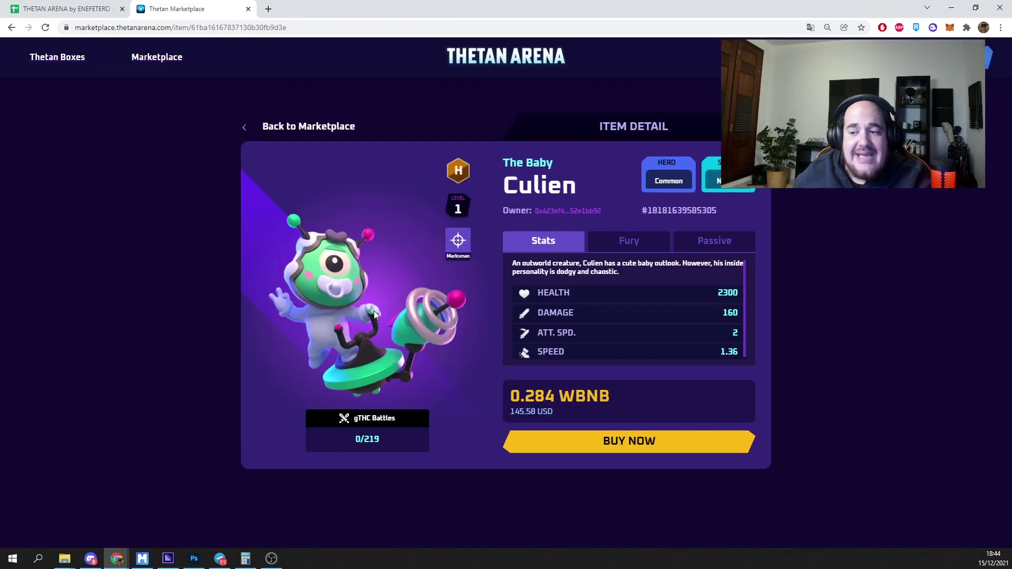
{"action": "mouse_move", "coordinate": [349, 439]}
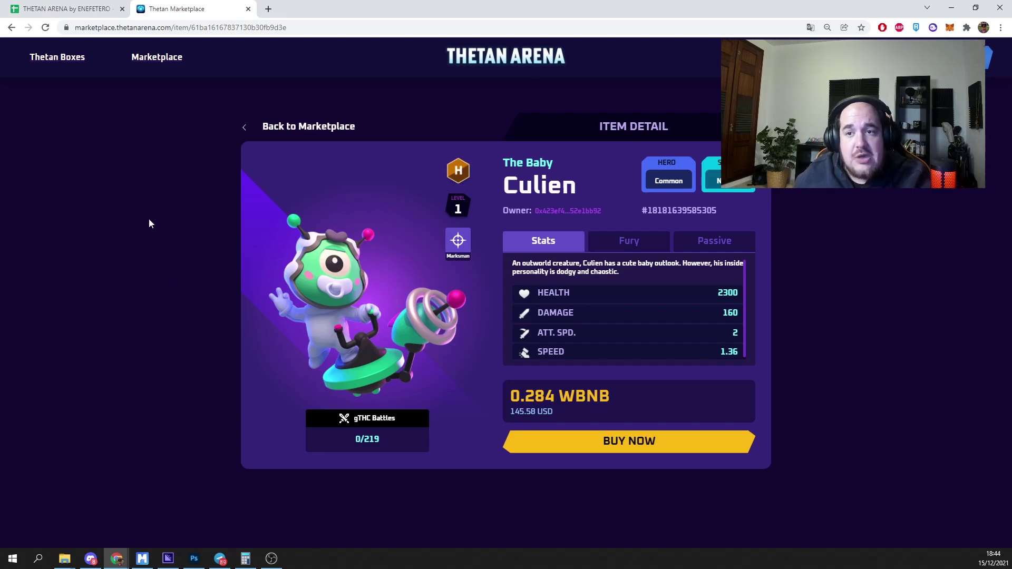
- Return to the profitability spreadsheet, set BATALLAS HÉROE to 219 and check the common hero's THC per victory
{"action": "left_click", "coordinate": [70, 9]}
{"action": "left_click", "coordinate": [416, 219]}
{"action": "double_click", "coordinate": [416, 219]}
{"action": "key", "text": "BackSpace"}
{"action": "key", "text": "BackSpace"}
{"action": "type", "text": "19"}
{"action": "key", "text": "Return"}
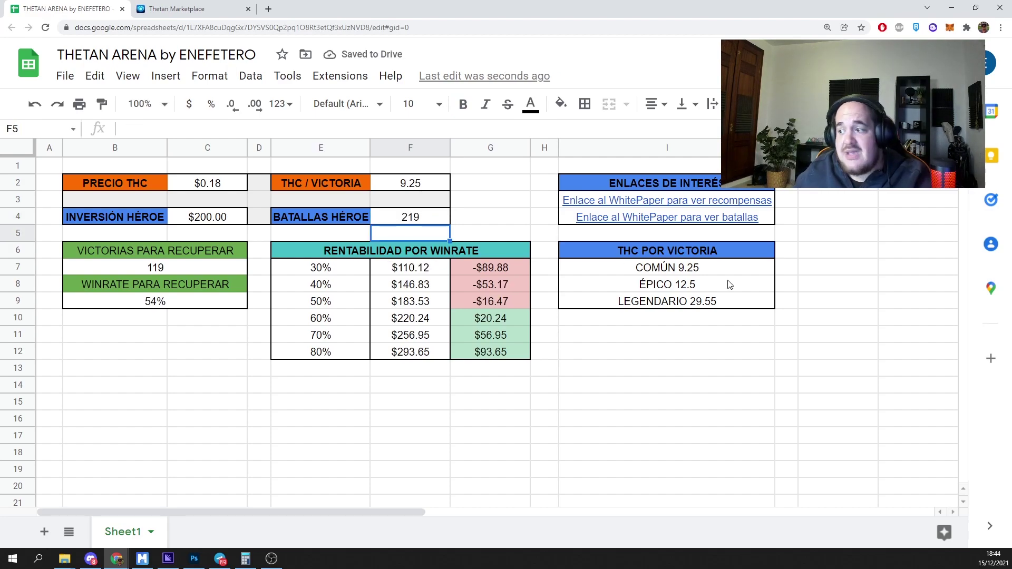
{"action": "left_click", "coordinate": [705, 270]}
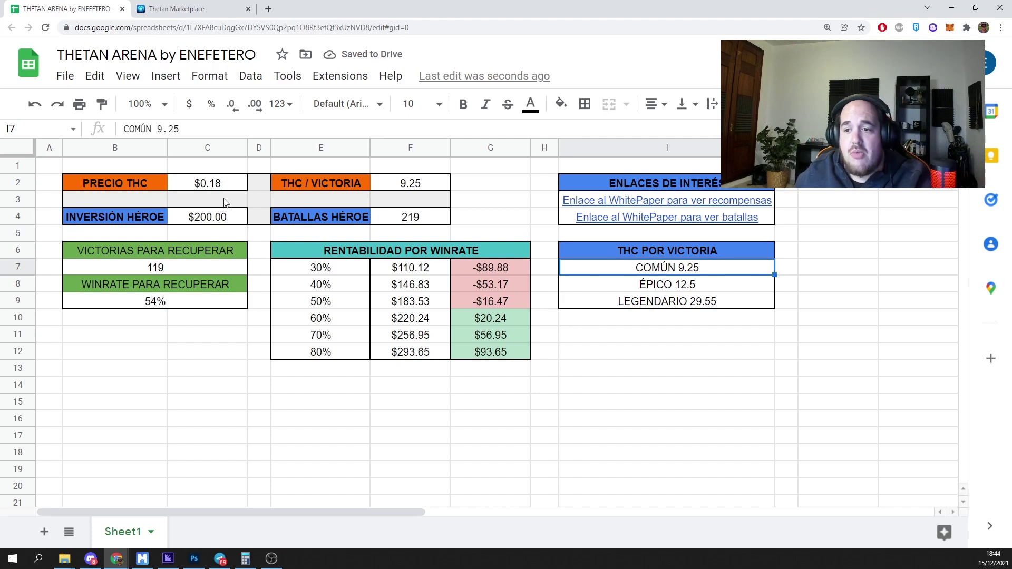
- Check the Culien hero's USD price in the marketplace and set INVERSIÓN HÉROE to $145 in the spreadsheet
{"action": "left_click", "coordinate": [200, 13]}
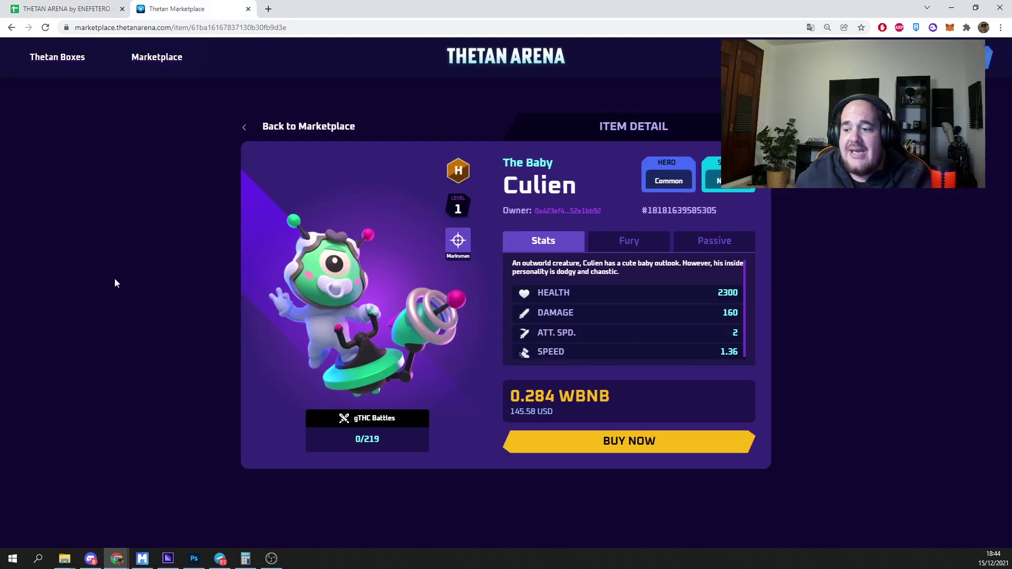
{"action": "left_click", "coordinate": [89, 14]}
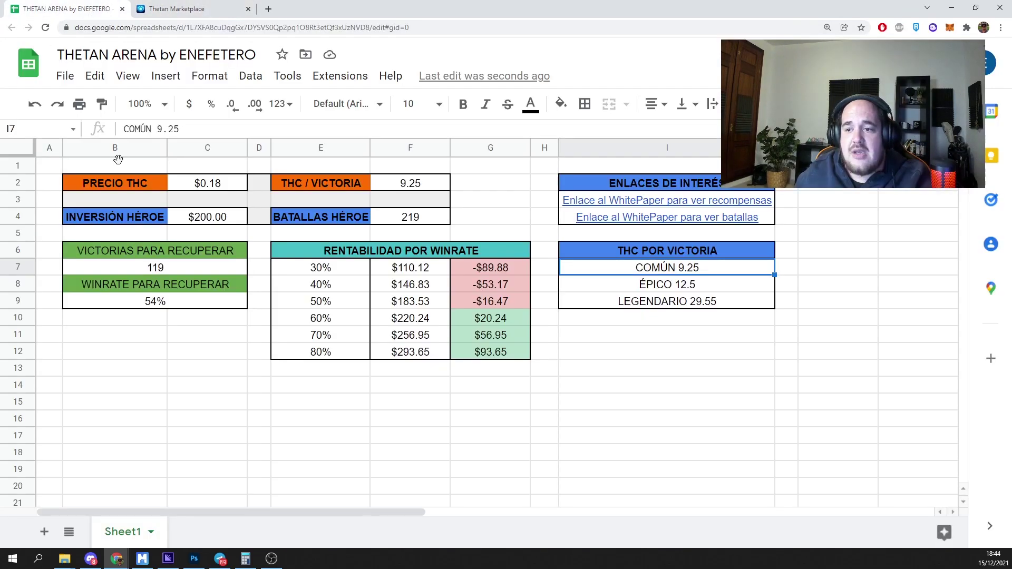
{"action": "left_click", "coordinate": [191, 218]}
{"action": "type", "text": "145"}
{"action": "key", "text": "Return"}
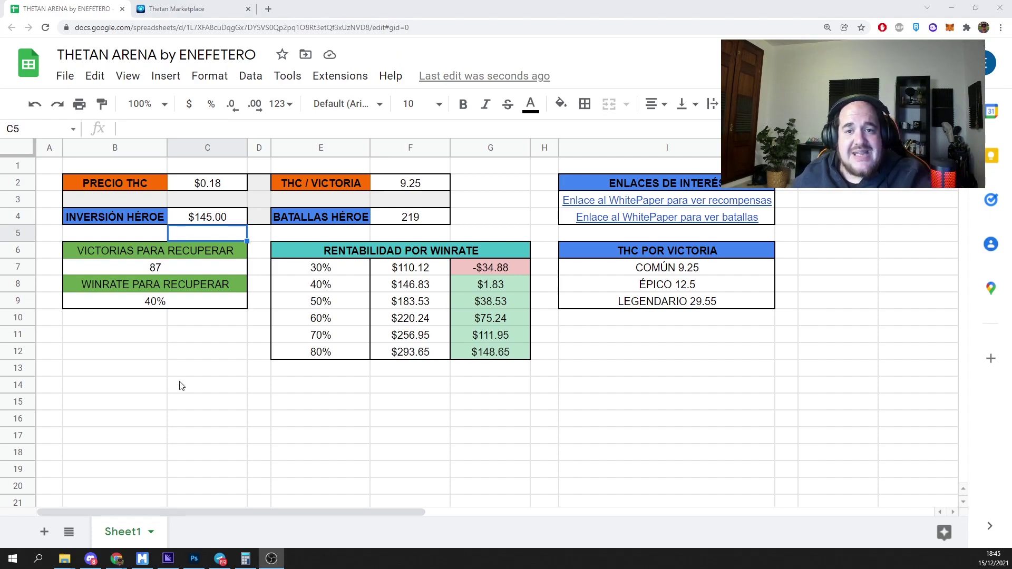
- Examine the winrate and victories needed to recover the investment and the 40% winrate row of the profitability table
{"action": "left_click", "coordinate": [150, 304]}
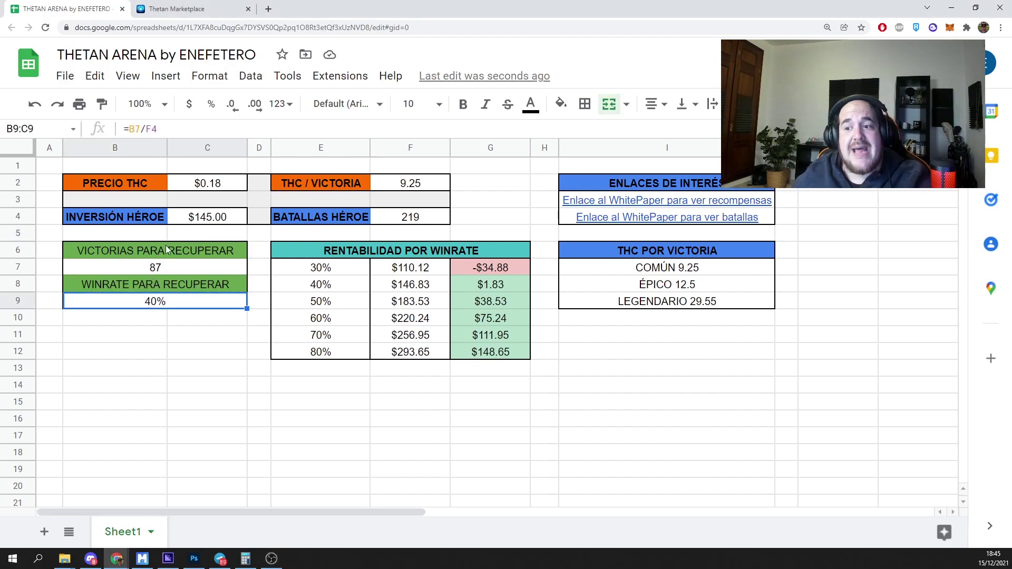
{"action": "left_click", "coordinate": [202, 214]}
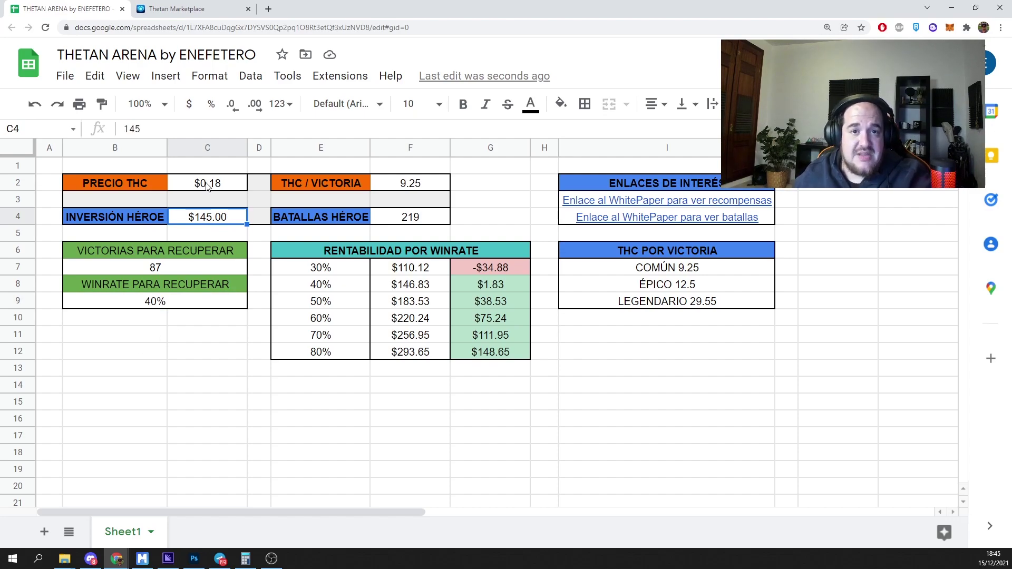
{"action": "left_click", "coordinate": [160, 267]}
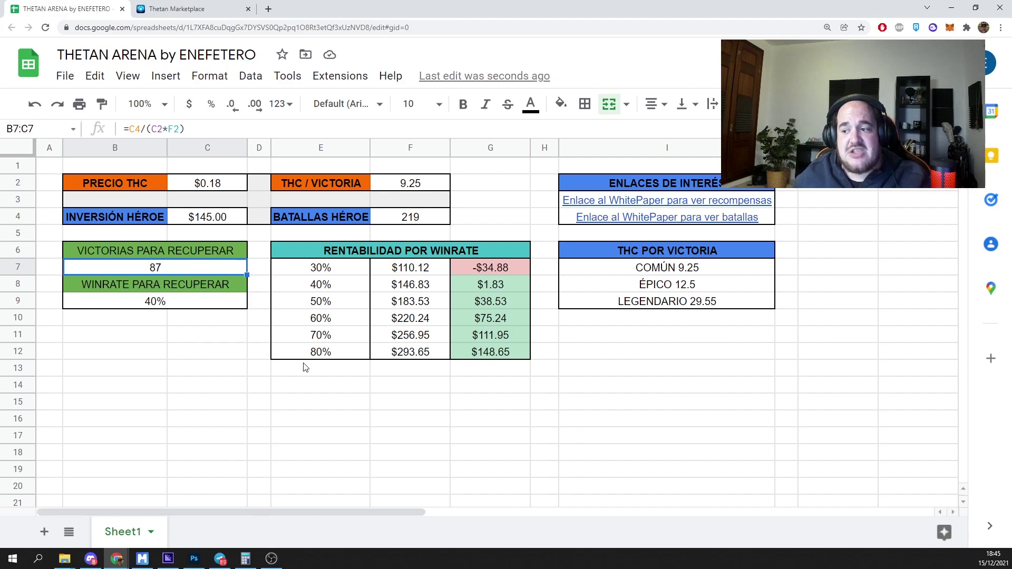
{"action": "left_click", "coordinate": [340, 289]}
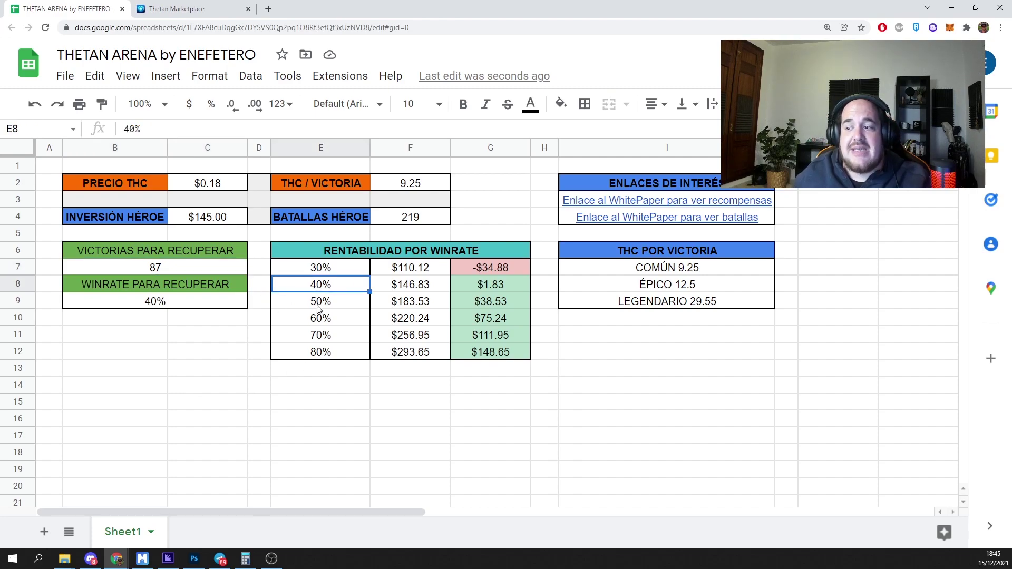
- Examine the profit for the 40%, 50% and 70% winrate rows of the RENTABILIDAD POR WINRATE table
{"action": "left_click", "coordinate": [489, 287]}
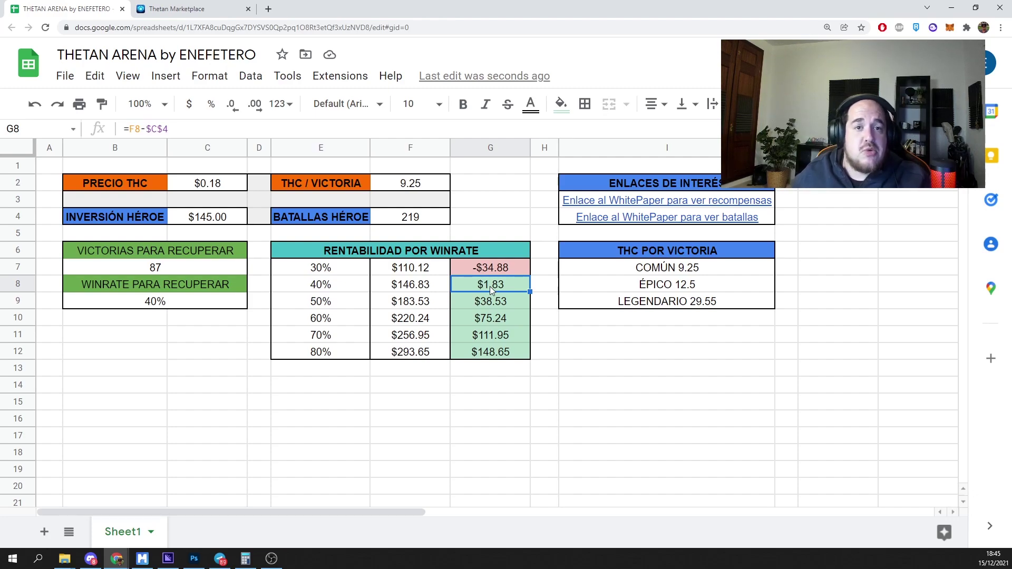
{"action": "left_click", "coordinate": [340, 301]}
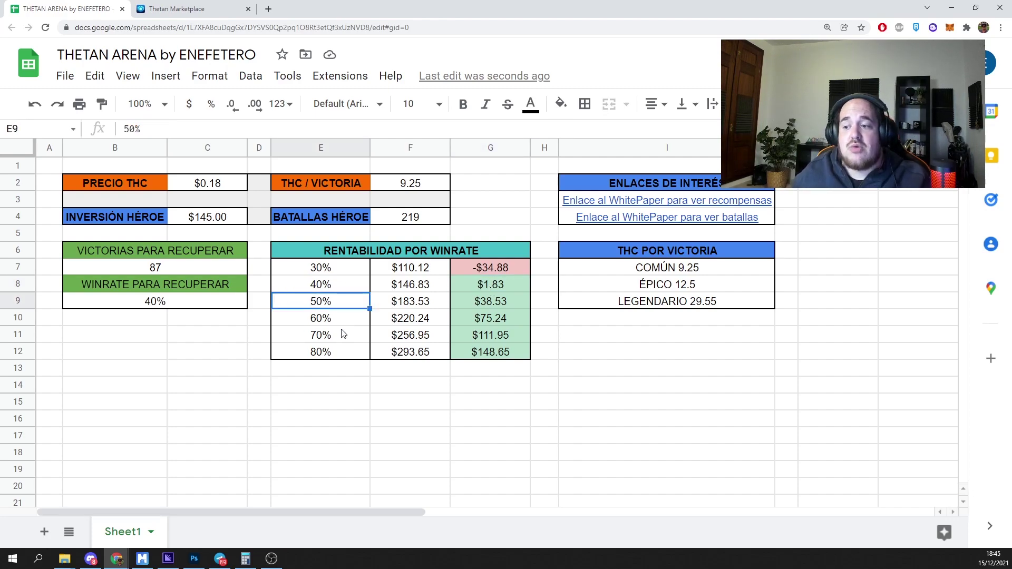
{"action": "left_click", "coordinate": [506, 305]}
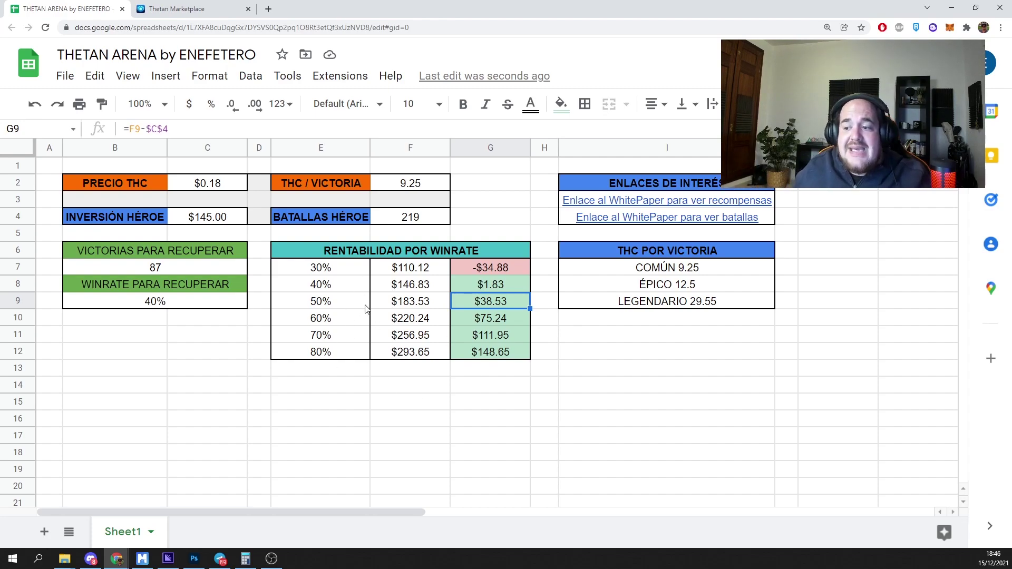
{"action": "left_click", "coordinate": [318, 337]}
{"action": "left_click", "coordinate": [467, 334]}
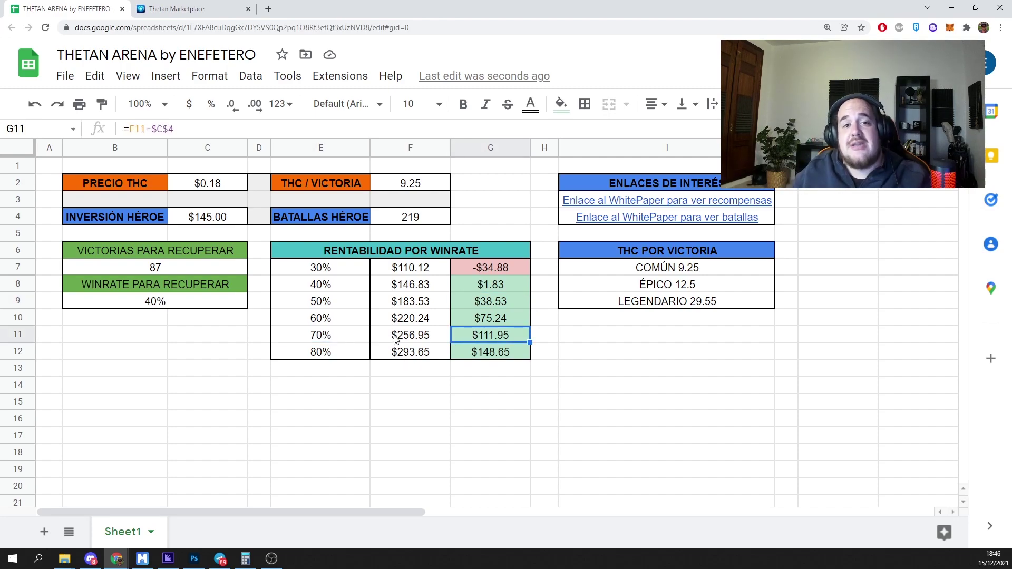
{"action": "left_click", "coordinate": [270, 558]}
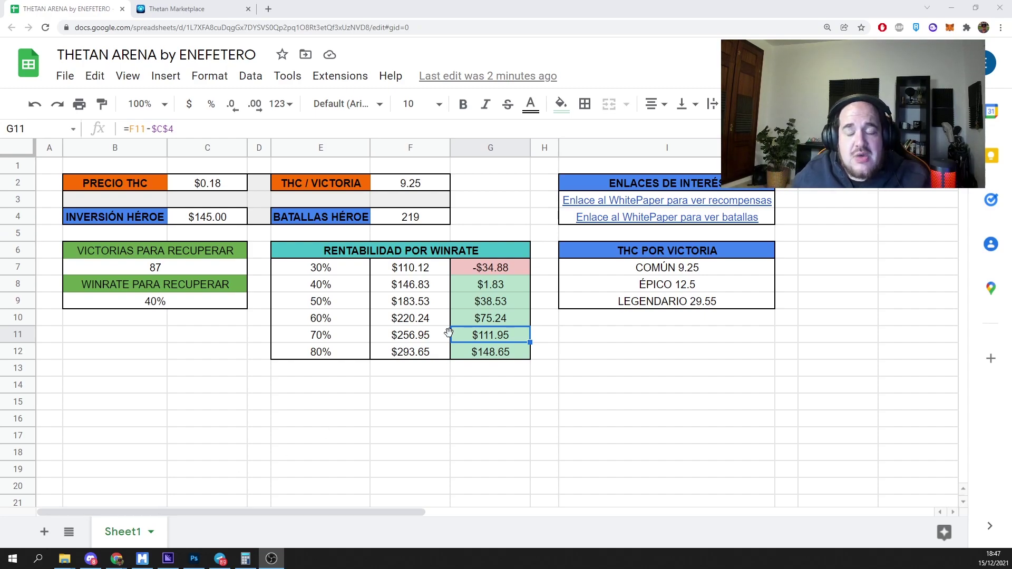
{"action": "left_click", "coordinate": [343, 304]}
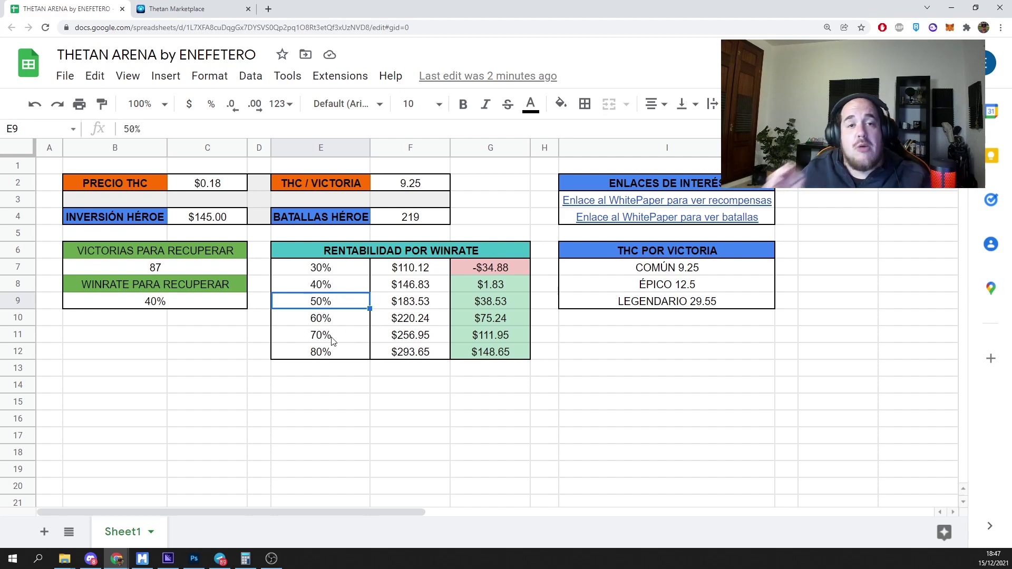
- In the Thetan marketplace, sort by Cheapest Item, filter by Epic rarity and open the Durass hero listed at 0.279 WBNB
{"action": "left_click", "coordinate": [179, 9]}
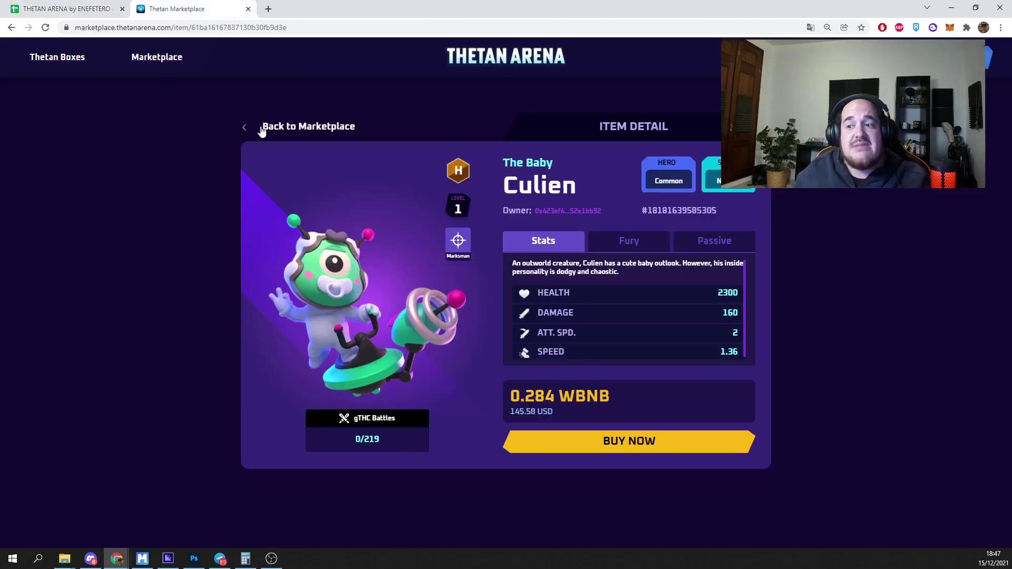
{"action": "left_click", "coordinate": [166, 68]}
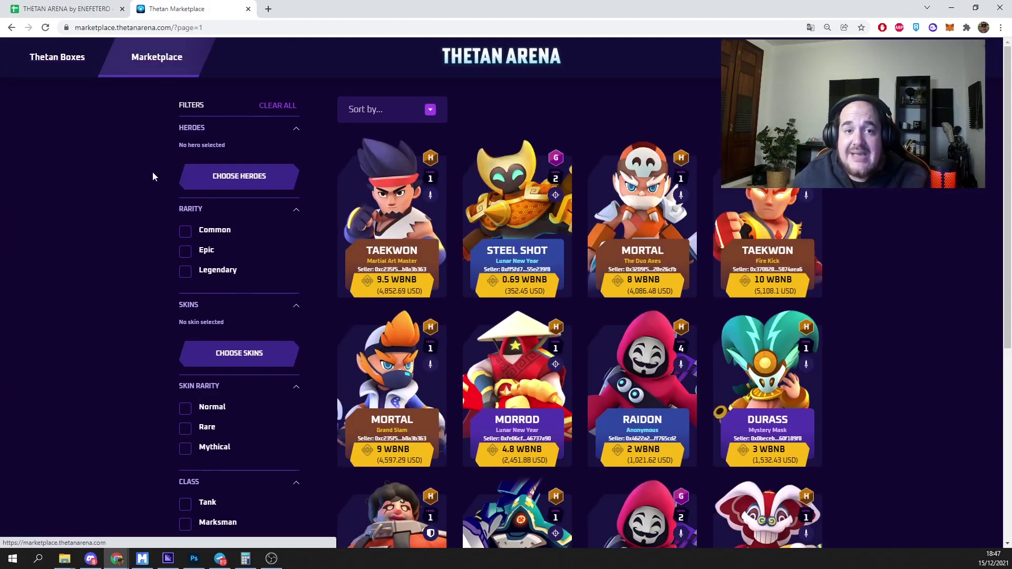
{"action": "left_click", "coordinate": [430, 110]}
{"action": "left_click", "coordinate": [376, 191]}
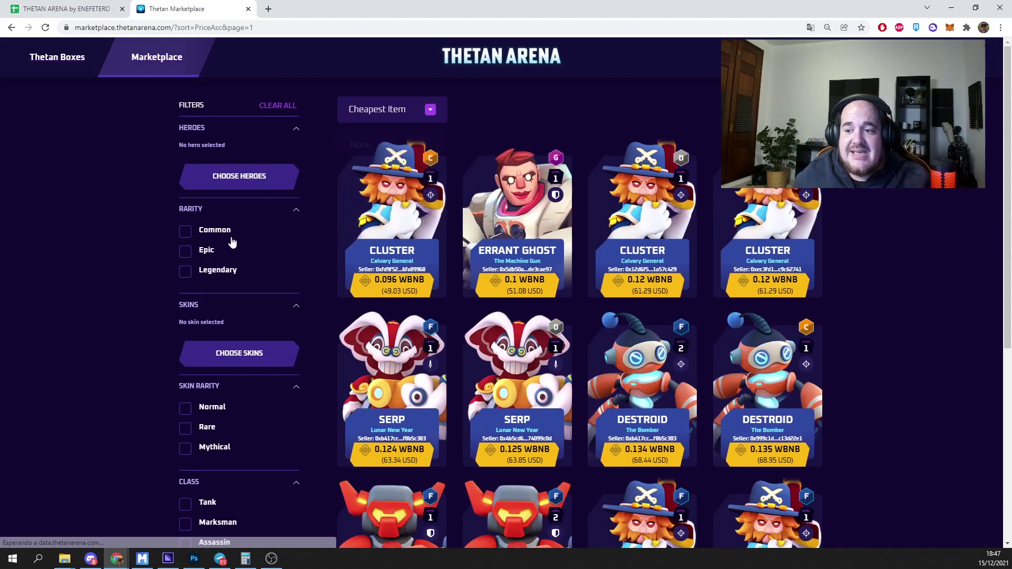
{"action": "left_click", "coordinate": [185, 252]}
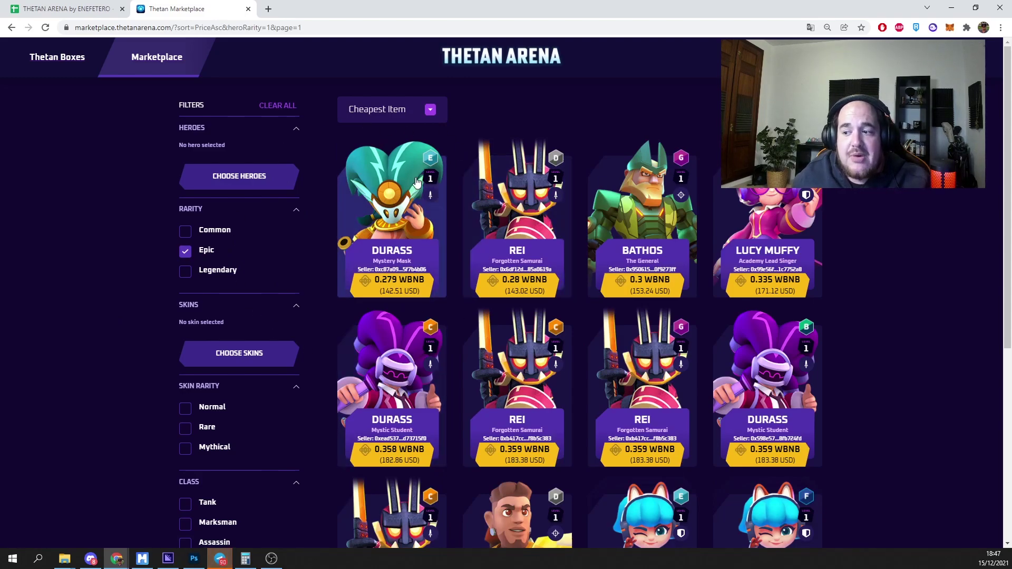
{"action": "left_click", "coordinate": [392, 206]}
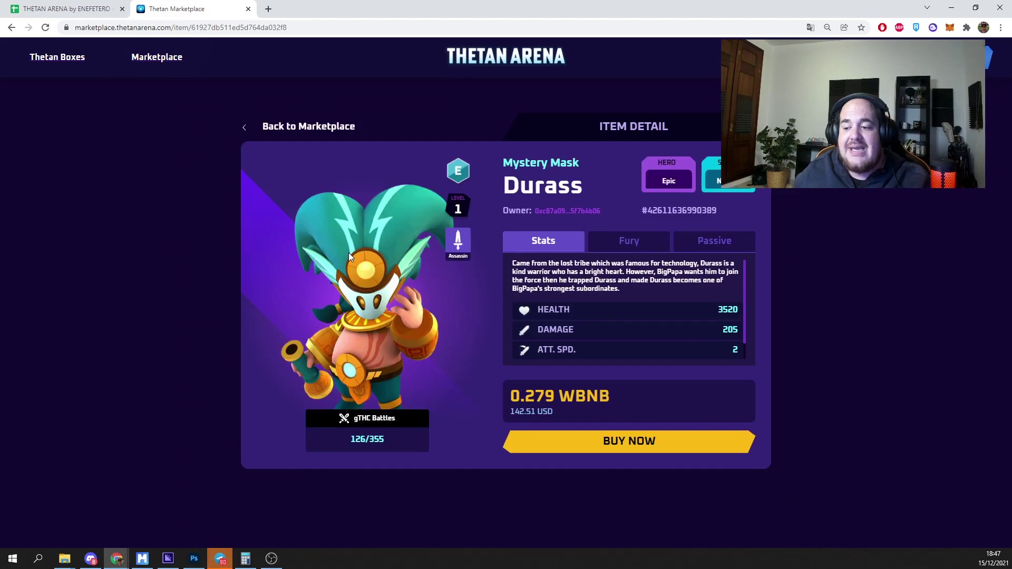
{"action": "mouse_move", "coordinate": [340, 444]}
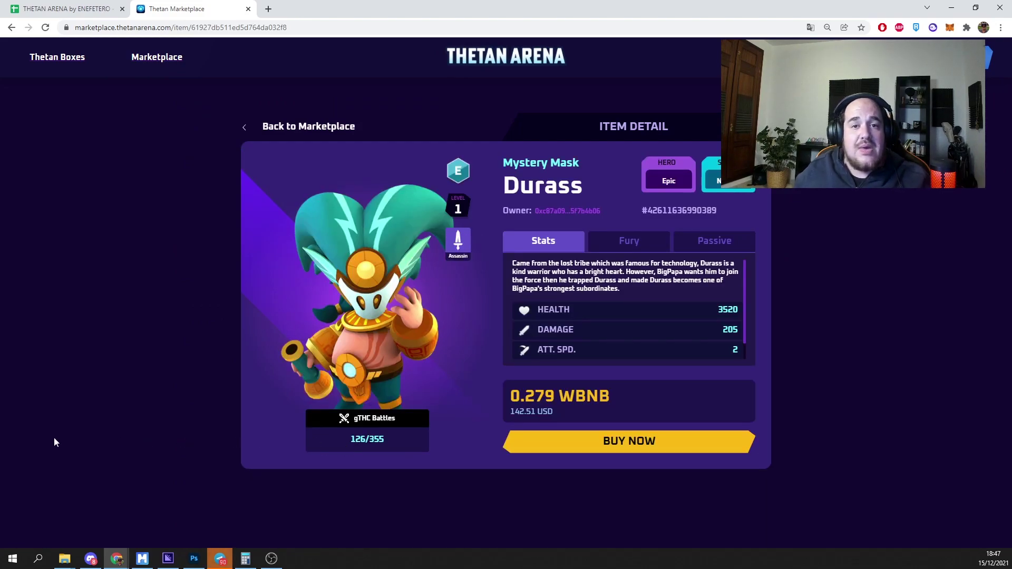
- Calculate the Durass hero's remaining gTHC battles as 355 - 126 in the calculator and close it
{"action": "key", "text": "alt+Tab"}
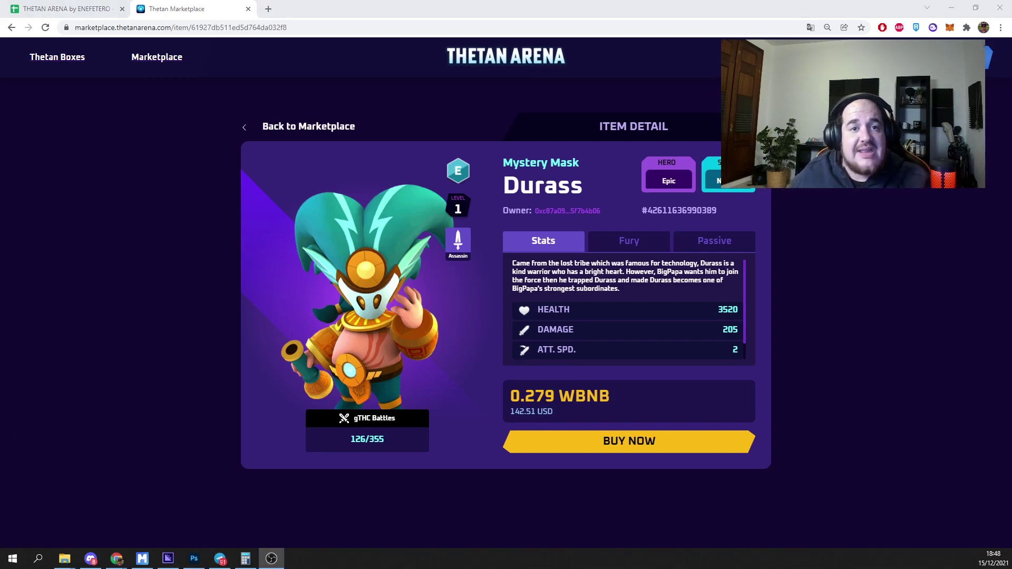
{"action": "mouse_move", "coordinate": [372, 443]}
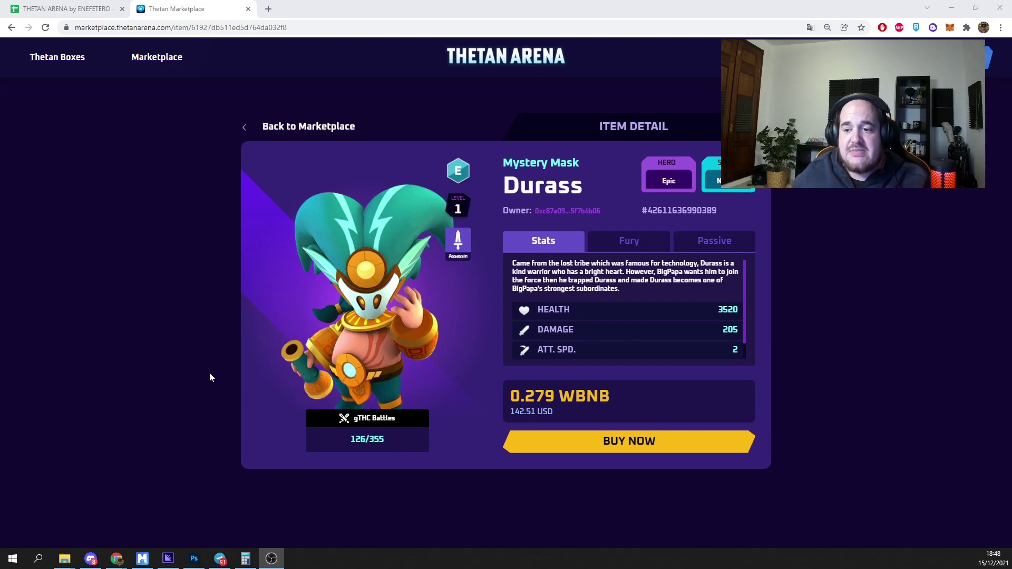
{"action": "key", "text": "XF86Calculator"}
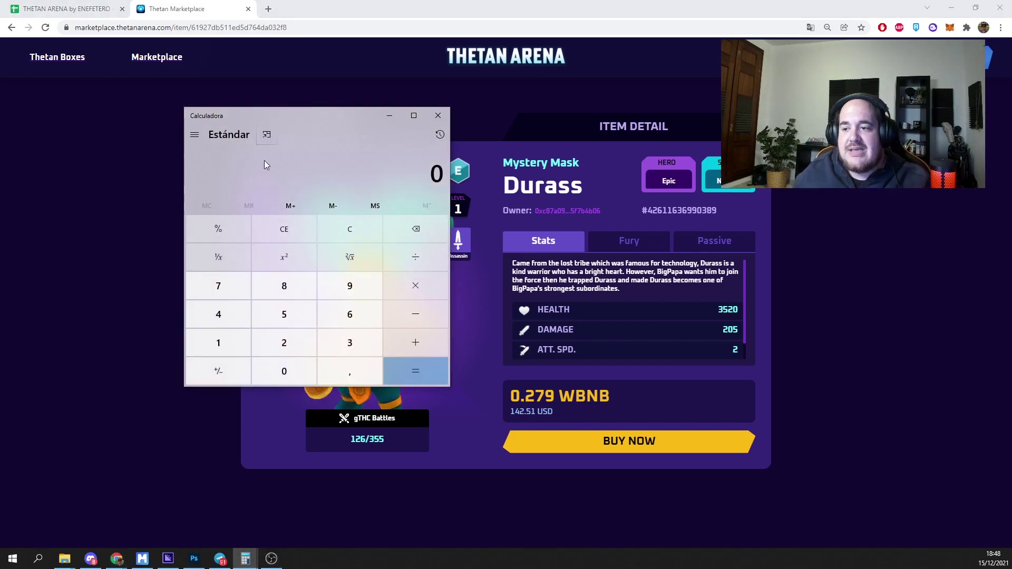
{"action": "type", "text": "355-126"}
{"action": "key", "text": "Return"}
{"action": "left_click", "coordinate": [438, 119]}
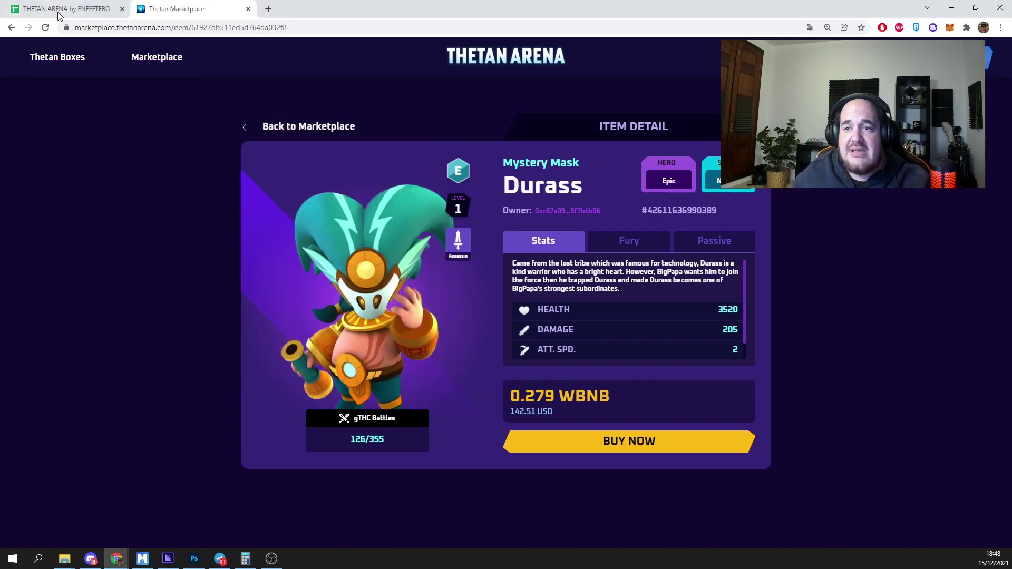
- Return to the profitability spreadsheet and set BATALLAS HÉROE to 229
{"action": "left_click", "coordinate": [56, 10]}
{"action": "left_click", "coordinate": [421, 216]}
{"action": "type", "text": "229"}
{"action": "key", "text": "Return"}
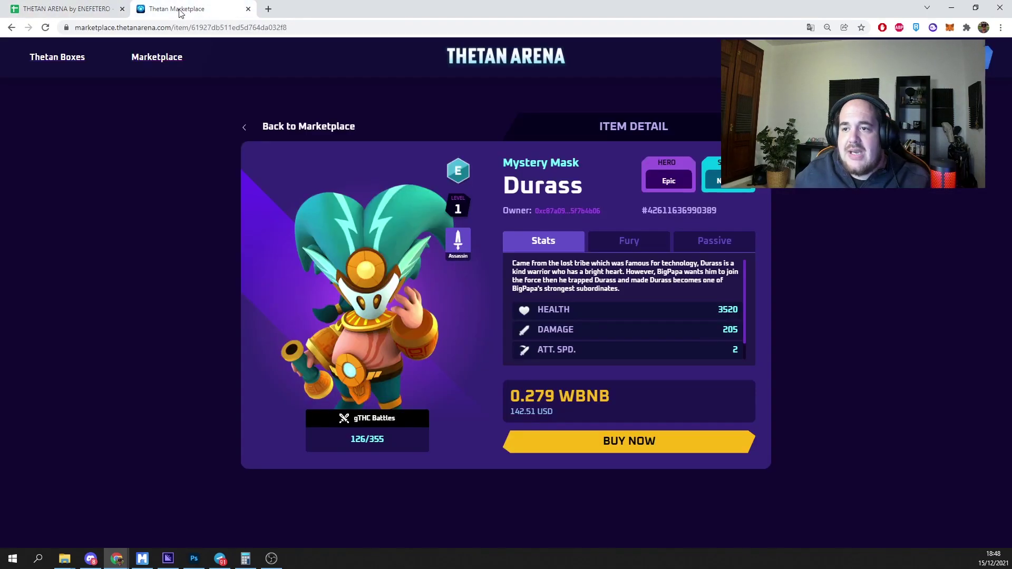
- Check the Durass hero's USD price in the marketplace and set INVERSIÓN HÉROE to $142 in the spreadsheet
{"action": "left_click", "coordinate": [178, 9]}
{"action": "left_click", "coordinate": [62, 13]}
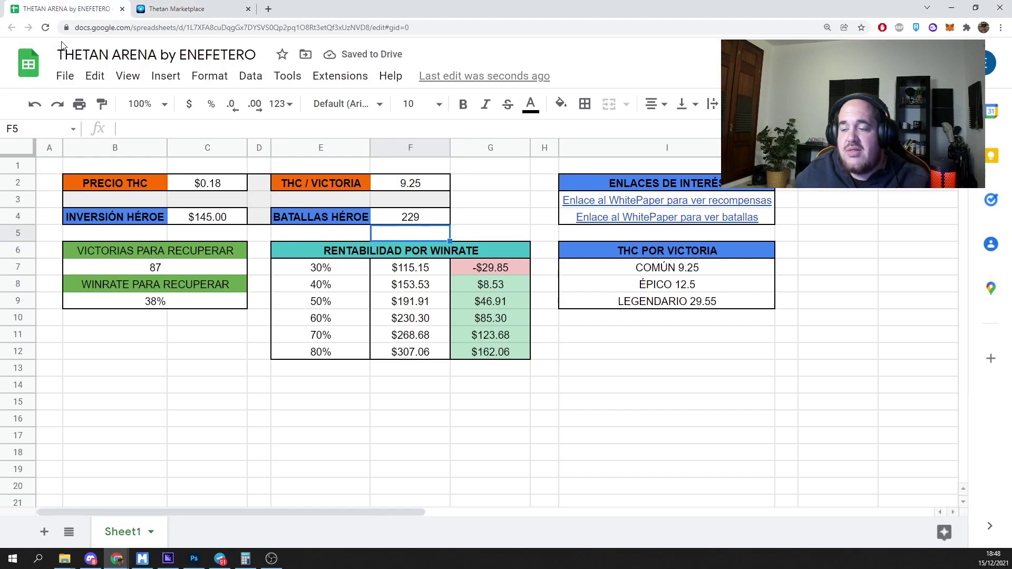
{"action": "left_click", "coordinate": [197, 217]}
{"action": "type", "text": "142"}
{"action": "key", "text": "Return"}
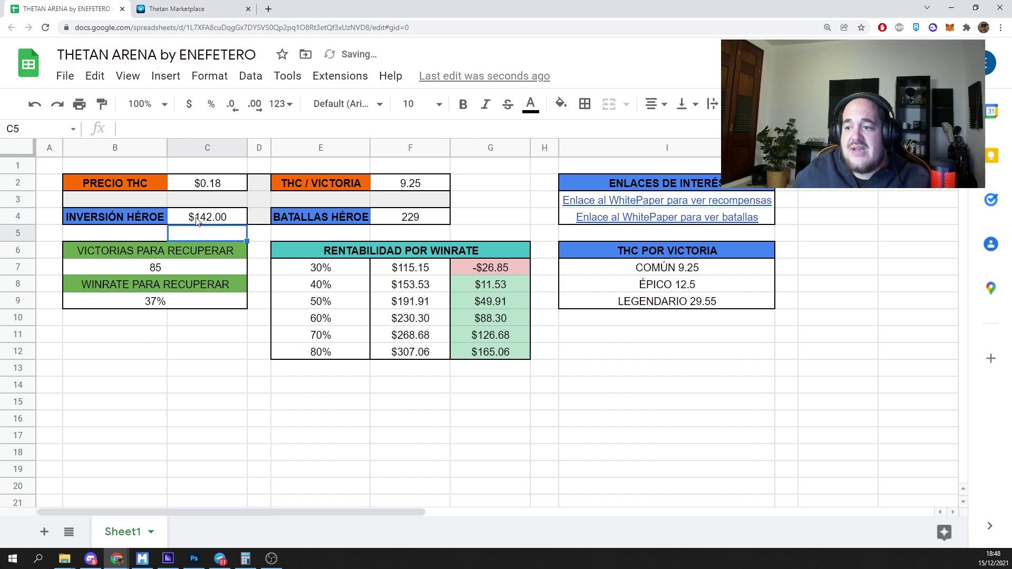
- Set THC / VICTORIA to 12.5 for an epic hero and check the 50% winrate row
{"action": "left_click", "coordinate": [424, 185]}
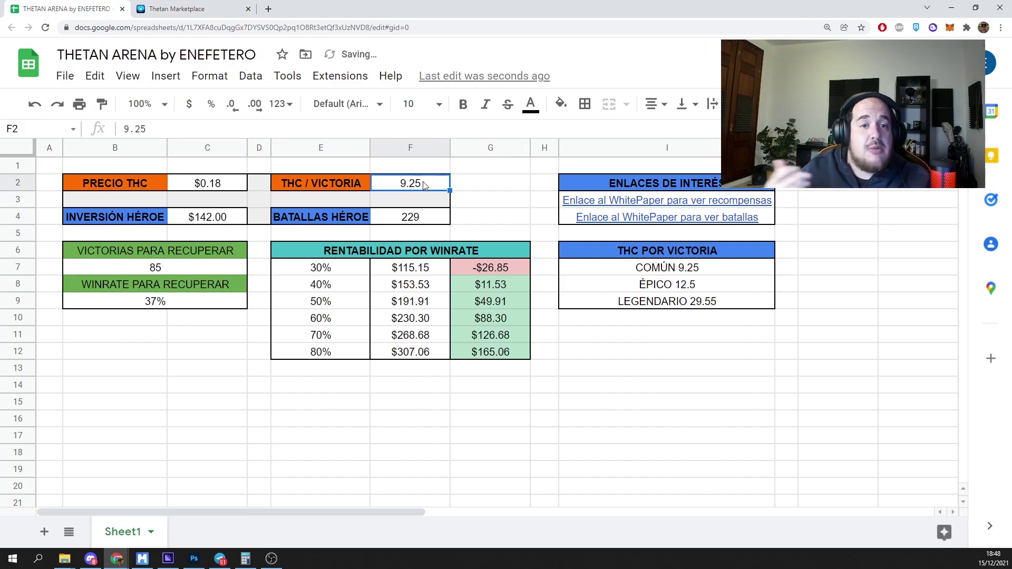
{"action": "type", "text": "12.5"}
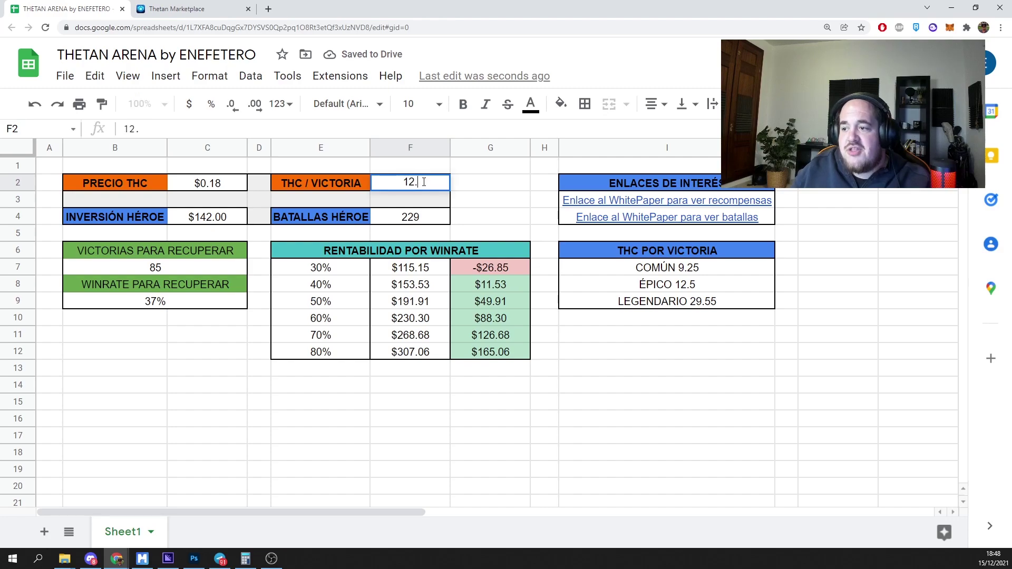
{"action": "key", "text": "Return"}
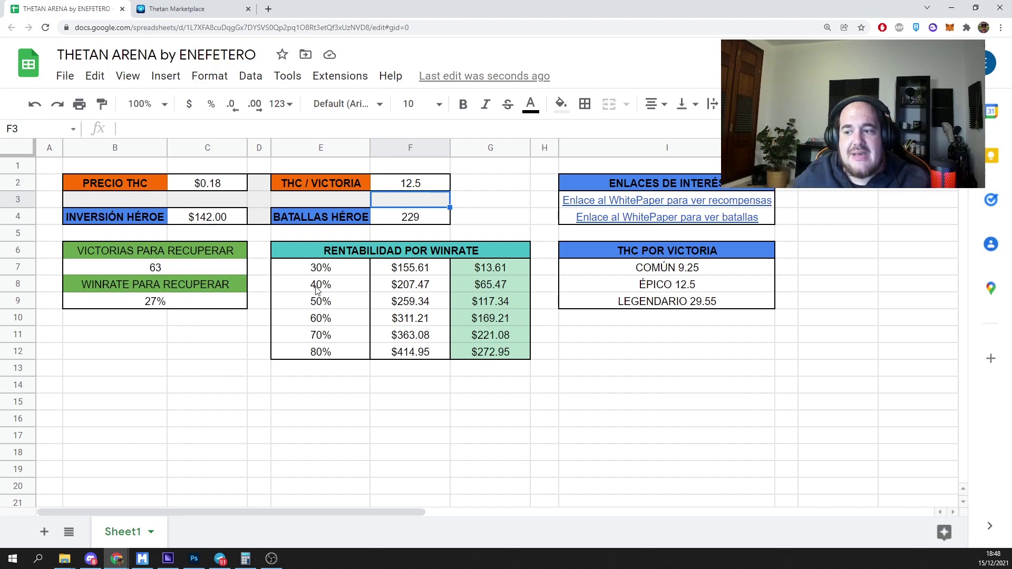
{"action": "left_click", "coordinate": [318, 304]}
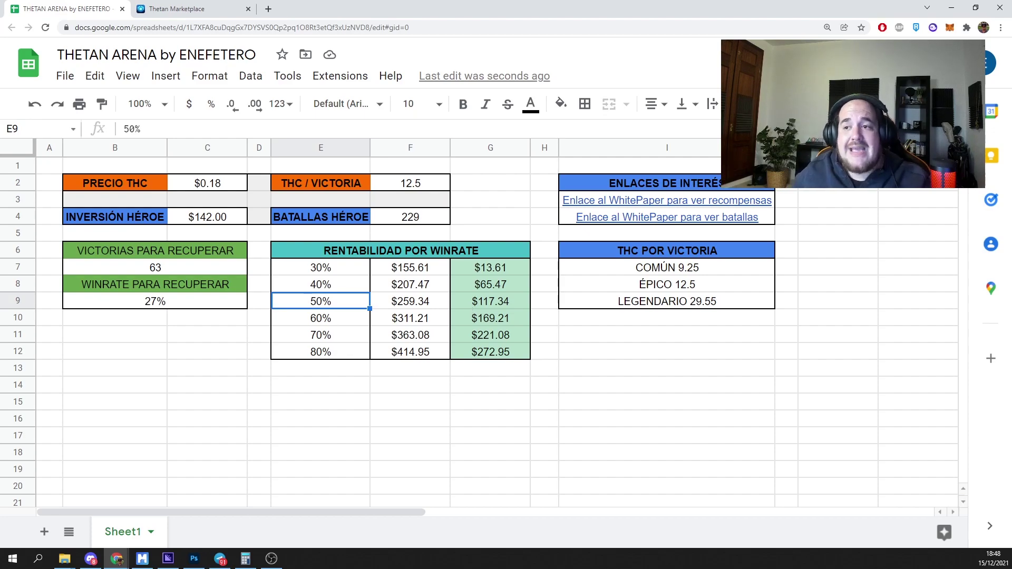
- Calculate the epic Lucy Muffy hero's remaining gTHC battles as 378 - 286 in the calculator
{"action": "left_click", "coordinate": [187, 16]}
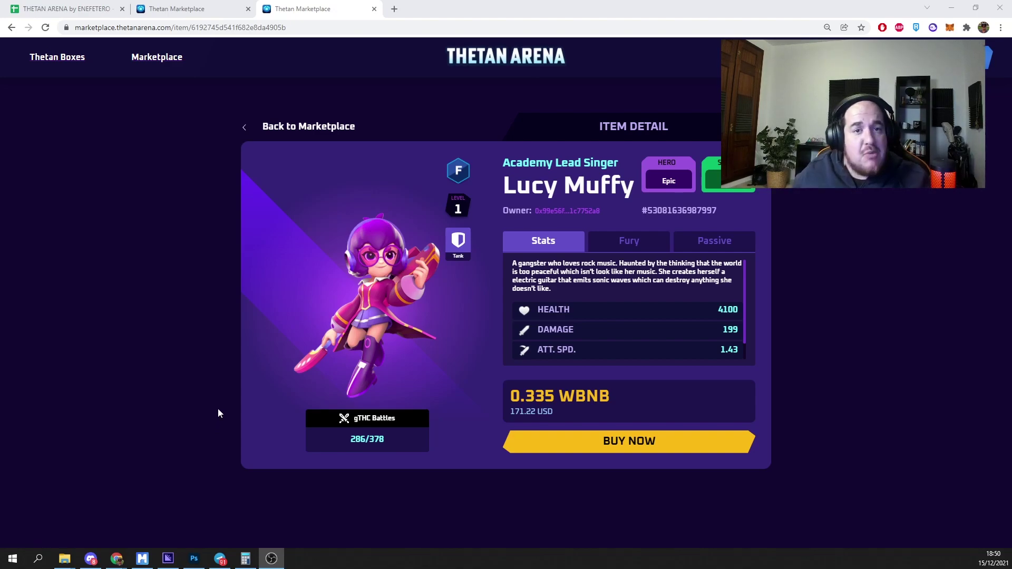
{"action": "key", "text": "XF86Calculator"}
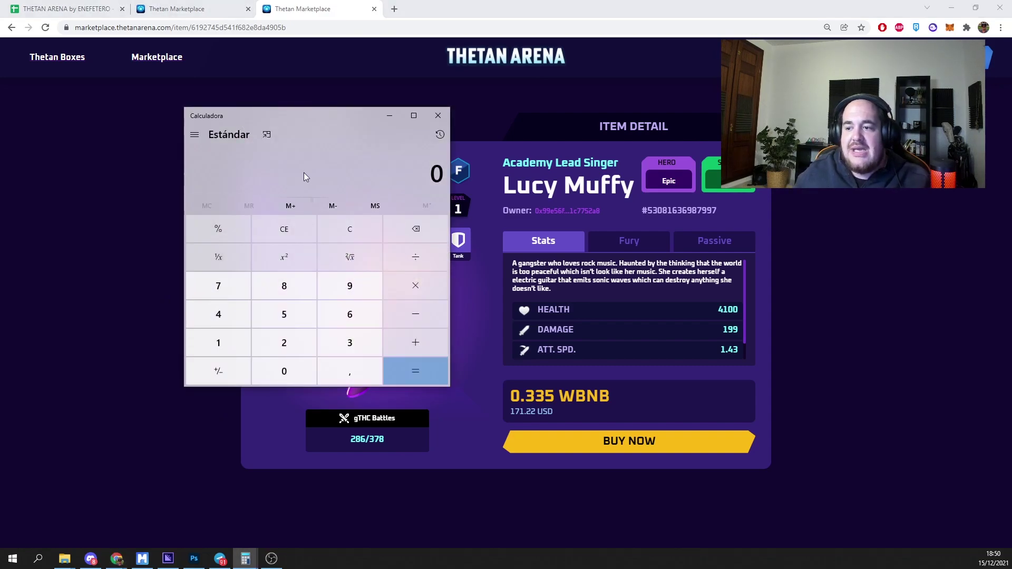
{"action": "type", "text": "378 - 286"}
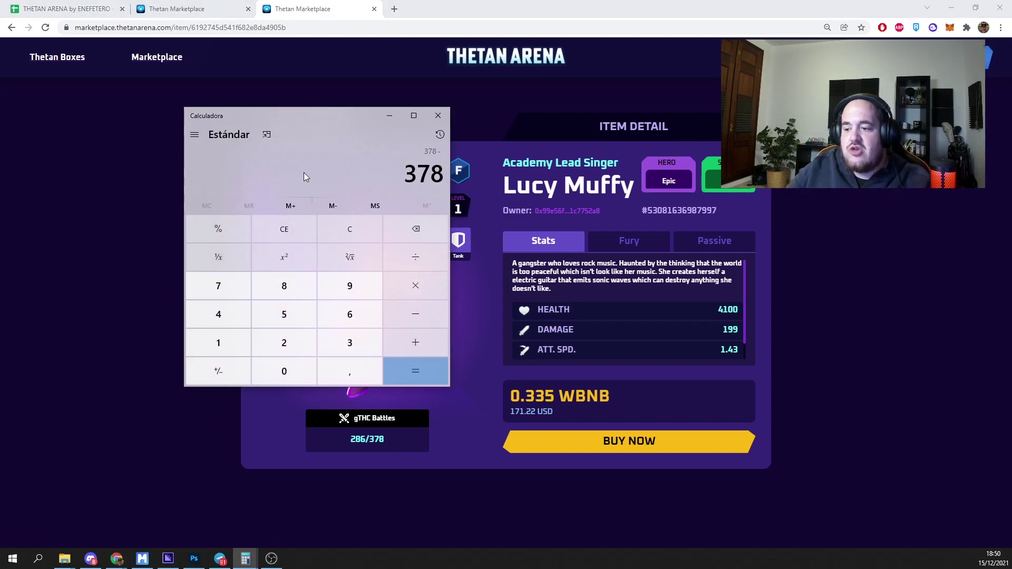
{"action": "key", "text": "Return"}
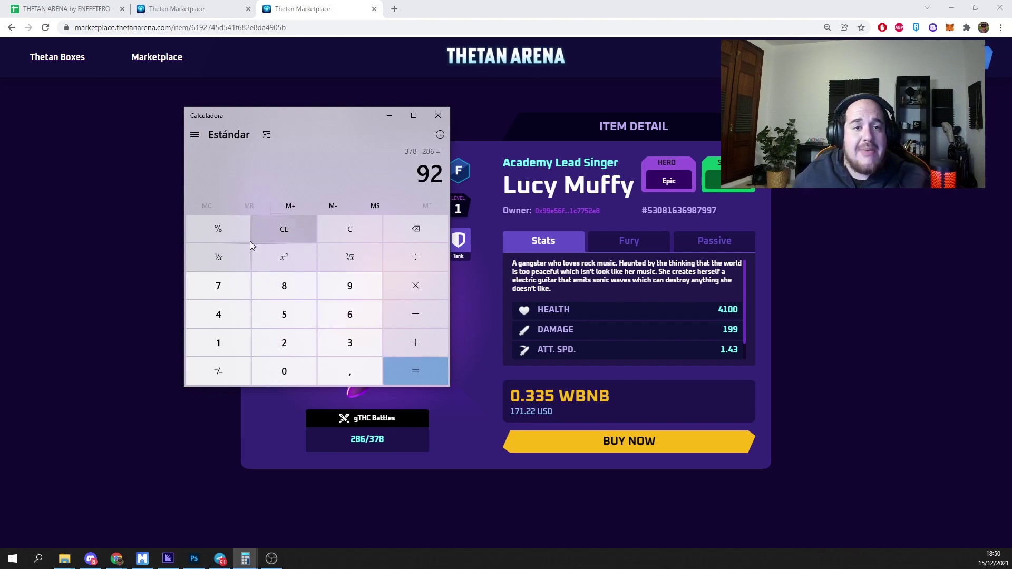
- Set BATALLAS HÉROE to 92 in the spreadsheet for the Lucy Muffy hero
{"action": "left_click", "coordinate": [63, 9]}
{"action": "left_click", "coordinate": [400, 221]}
{"action": "type", "text": "92"}
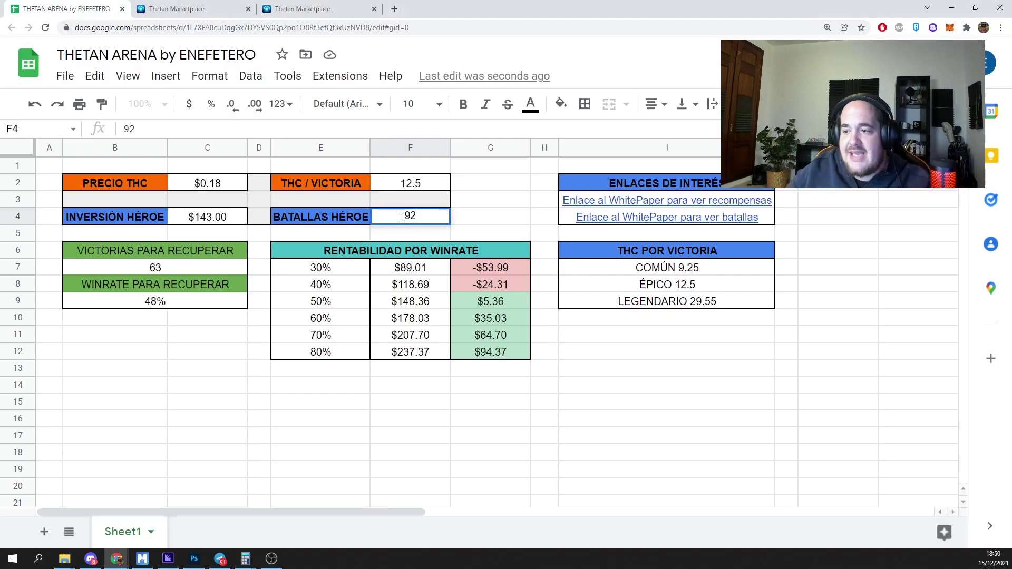
{"action": "key", "text": "Return"}
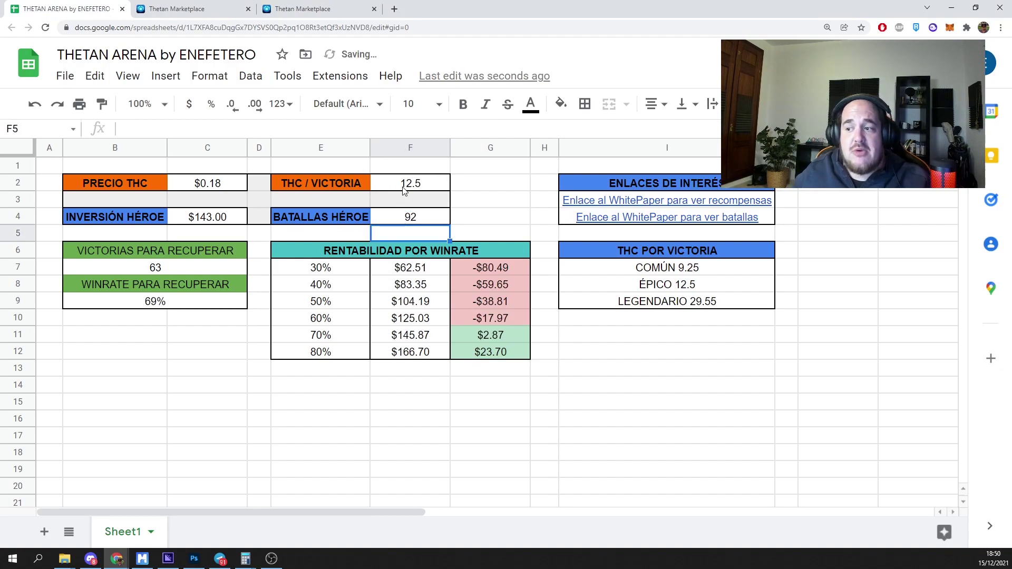
- Check Lucy Muffy's USD price in the marketplace, set INVERSIÓN HÉROE to $171 and examine the winrate needed to recover the investment
{"action": "left_click", "coordinate": [304, 9]}
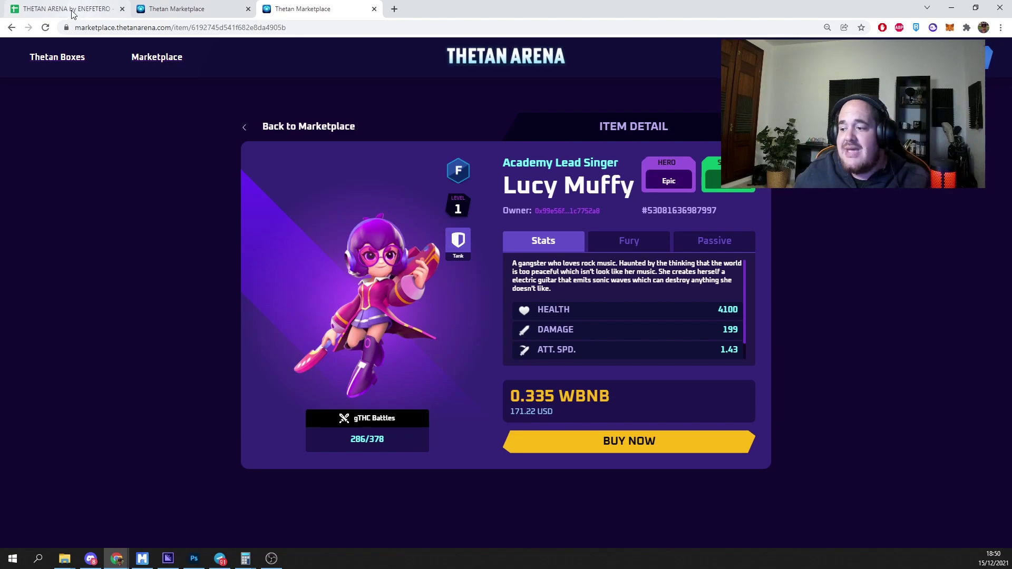
{"action": "left_click", "coordinate": [72, 9]}
{"action": "left_click", "coordinate": [207, 217]}
{"action": "type", "text": "171"}
{"action": "key", "text": "Return"}
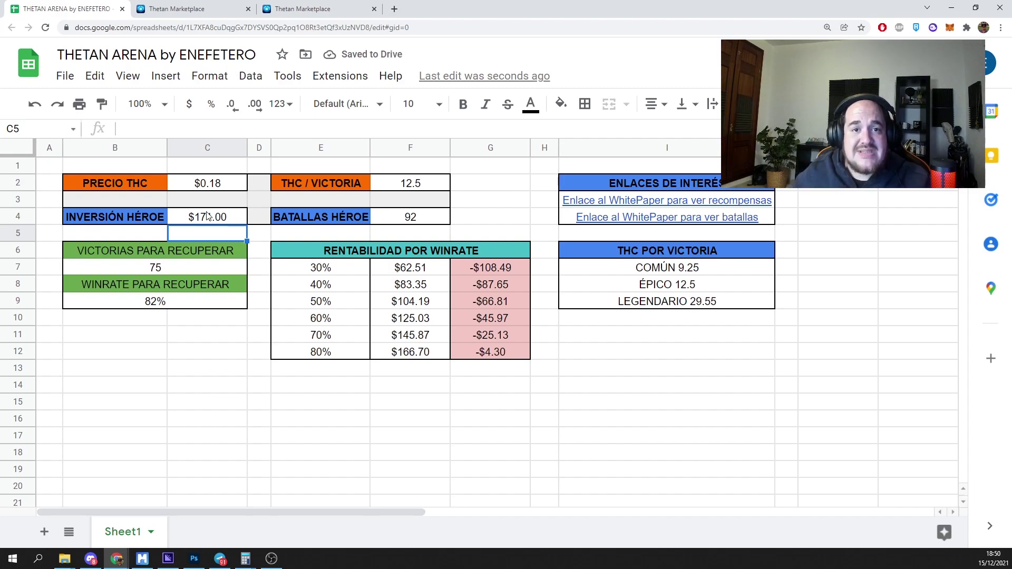
{"action": "left_click", "coordinate": [148, 305]}
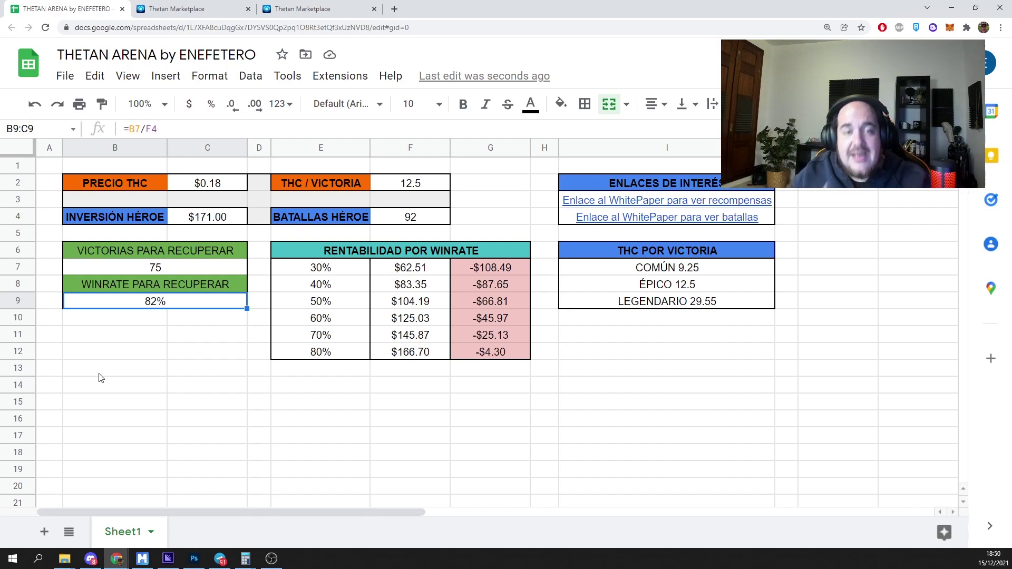
{"action": "key", "text": "alt+Tab"}
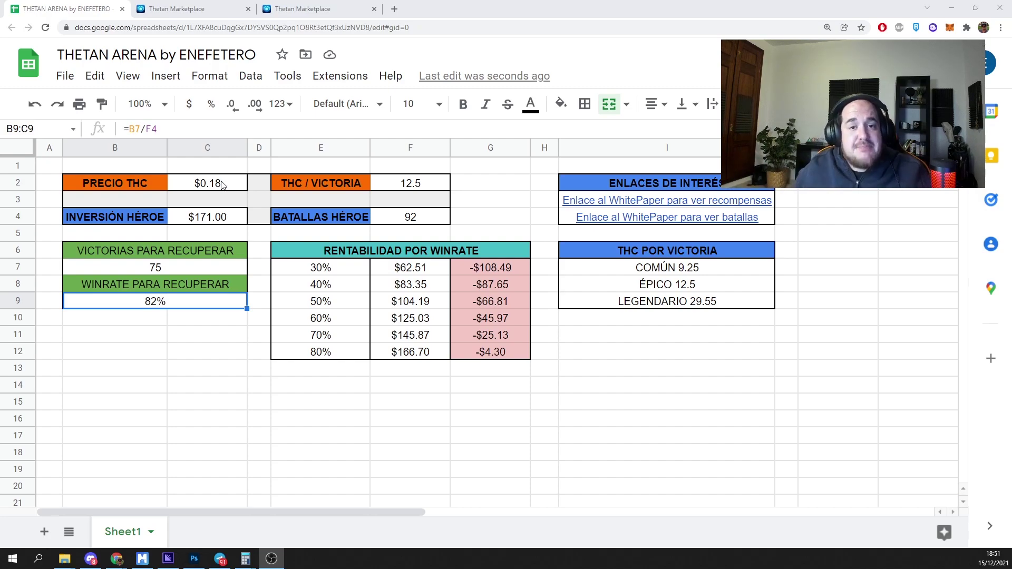
- Go to the marketplace page of the epic Bathos hero and calculate its remaining gTHC battles as 358 - 77
{"action": "left_click", "coordinate": [197, 13]}
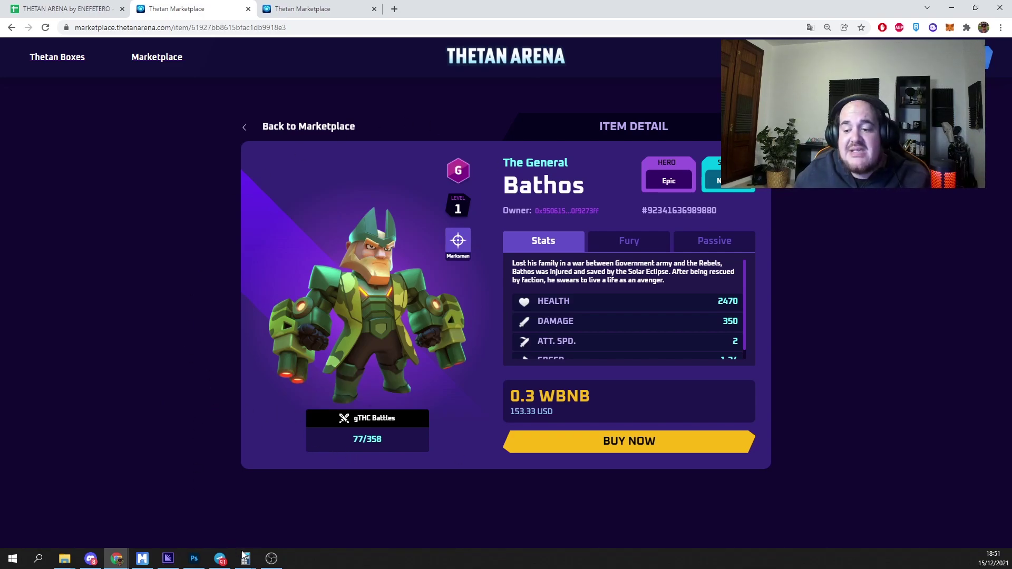
{"action": "mouse_move", "coordinate": [244, 557]}
{"action": "left_click", "coordinate": [272, 517]}
{"action": "left_click", "coordinate": [365, 233]}
{"action": "type", "text": "358 - 77"}
{"action": "key", "text": "Return"}
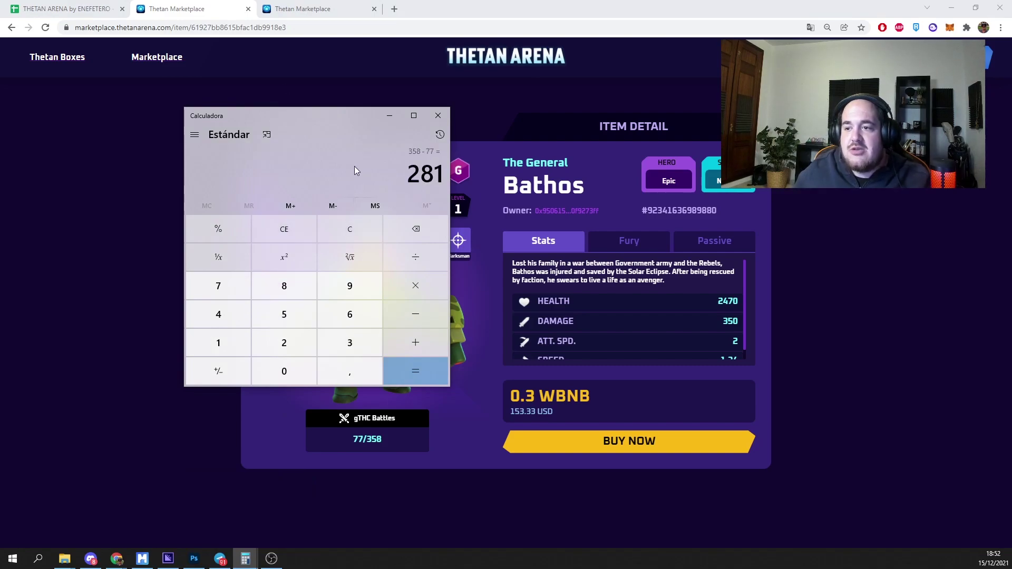
- Set BATALLAS HÉROE to 281 in the spreadsheet for the epic Bathos hero
{"action": "left_click", "coordinate": [66, 9]}
{"action": "left_click", "coordinate": [427, 219]}
{"action": "type", "text": "281"}
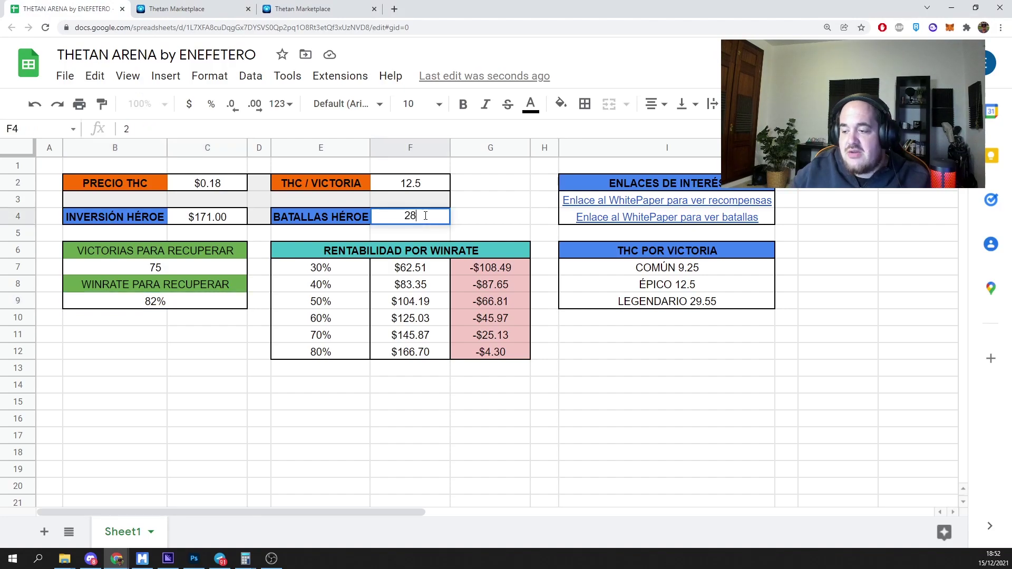
{"action": "key", "text": "Return"}
- Check the Bathos hero's USD price in the marketplace and set INVERSIÓN HÉROE to $153 in the spreadsheet
{"action": "left_click", "coordinate": [216, 9]}
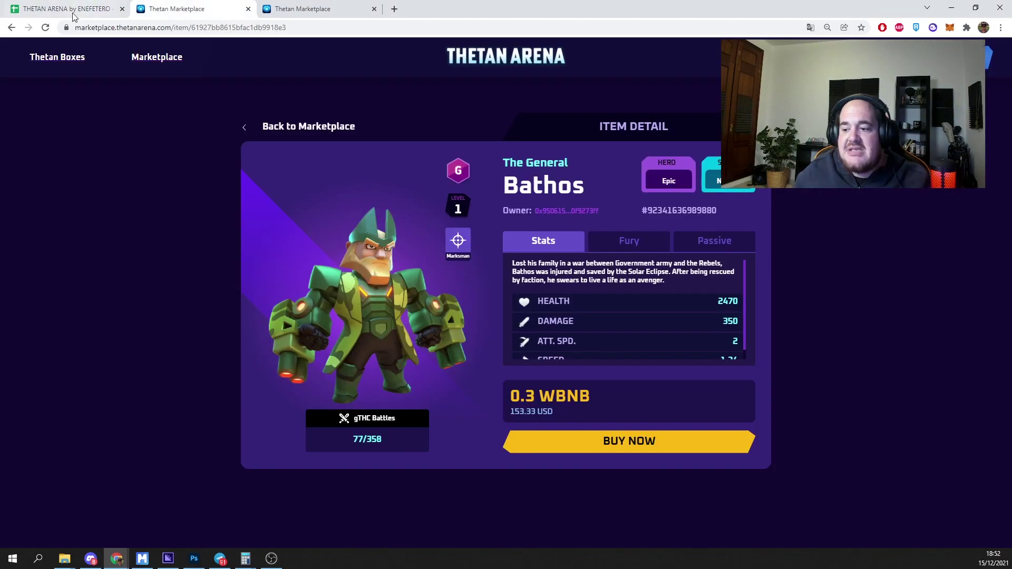
{"action": "left_click", "coordinate": [35, 9]}
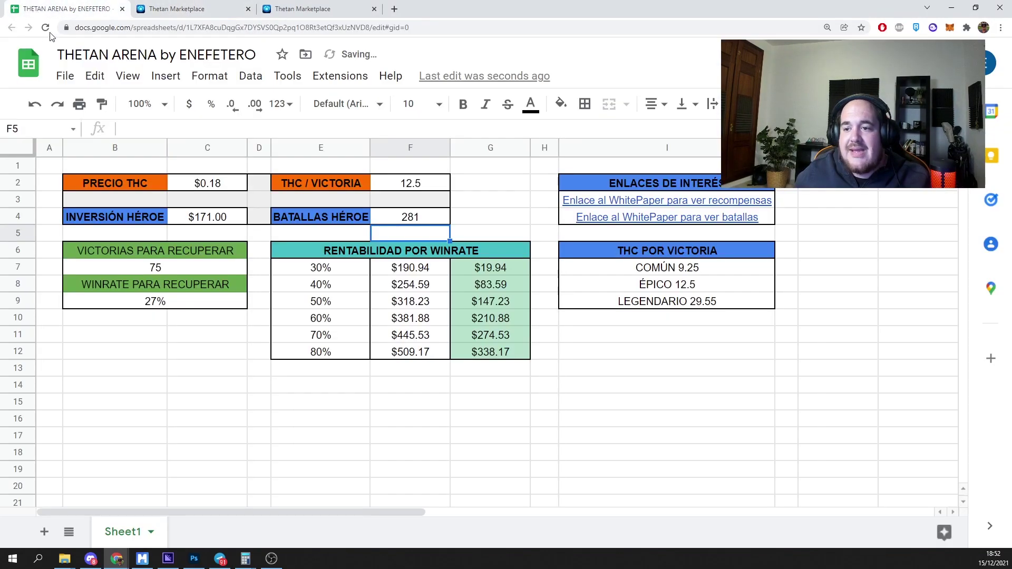
{"action": "left_click", "coordinate": [210, 215]}
{"action": "type", "text": "153"}
{"action": "key", "text": "Return"}
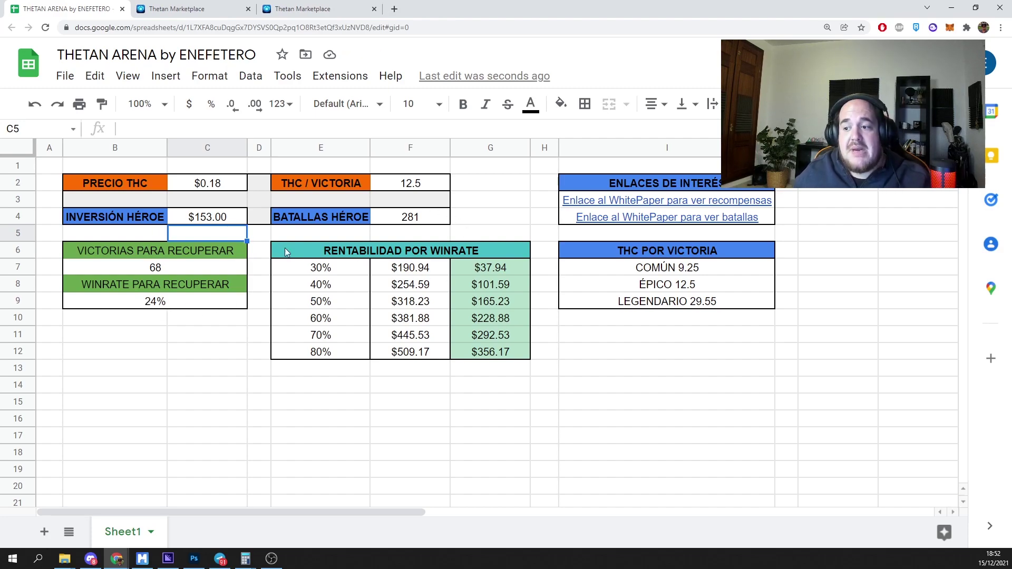
- Examine the Bathos hero's investment and its profitability at 40% and 50% winrate, including the net profit at 50%
{"action": "left_click", "coordinate": [311, 286]}
{"action": "left_click", "coordinate": [304, 303]}
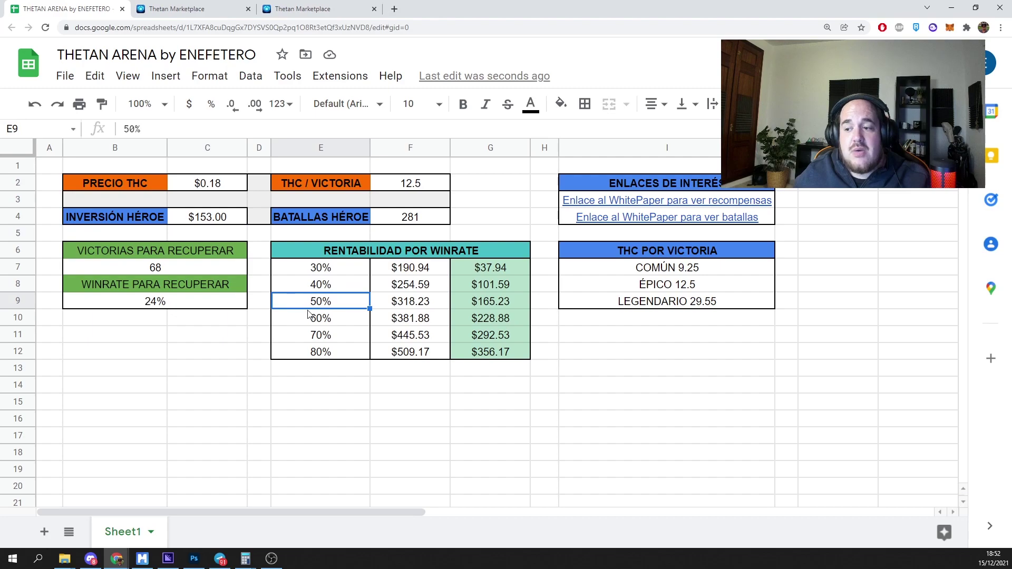
{"action": "left_click", "coordinate": [485, 303]}
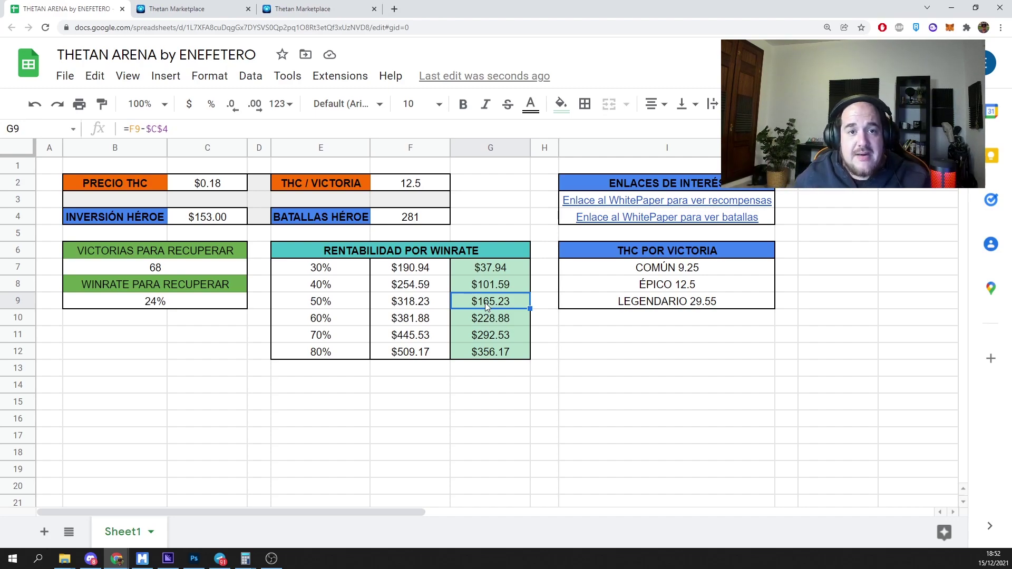
{"action": "left_click", "coordinate": [207, 216]}
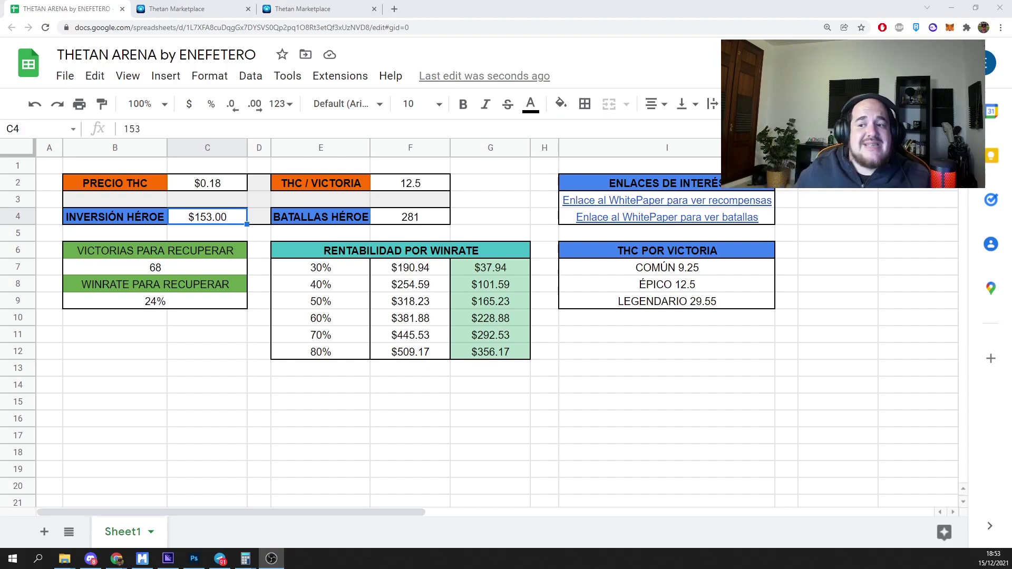
{"action": "left_click", "coordinate": [214, 210]}
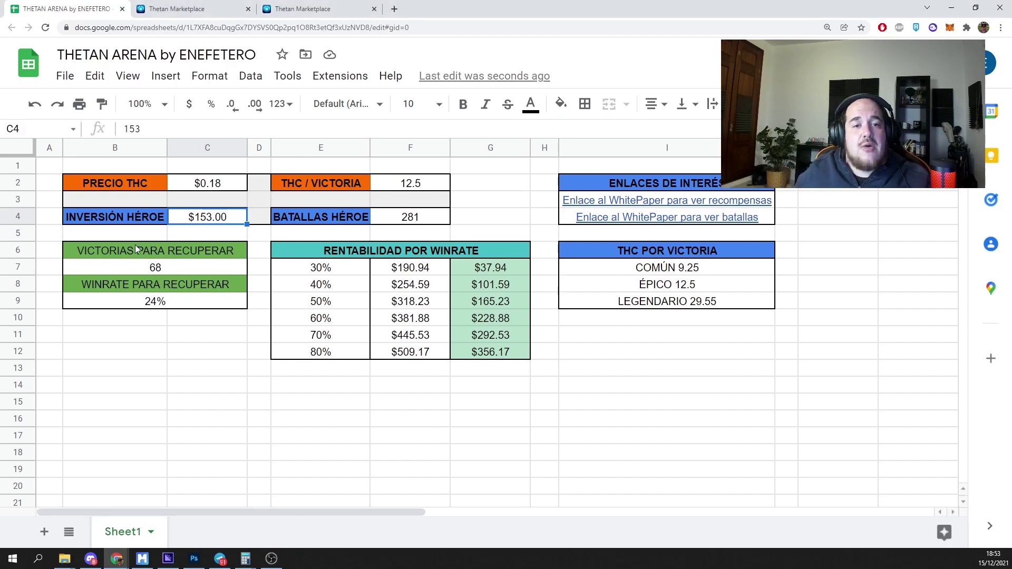
{"action": "left_click", "coordinate": [365, 282]}
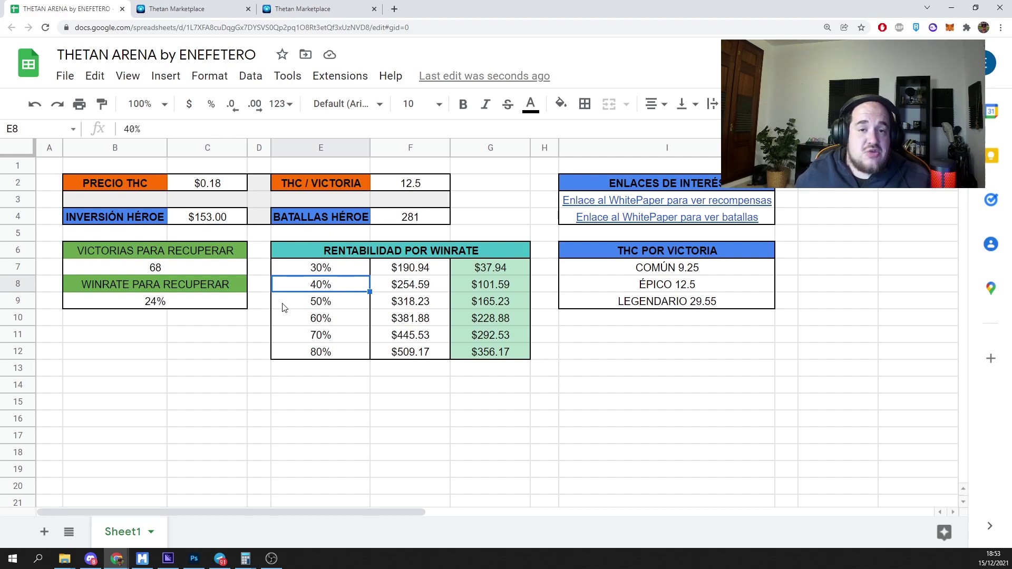
{"action": "left_click", "coordinate": [324, 303]}
{"action": "left_click", "coordinate": [491, 301]}
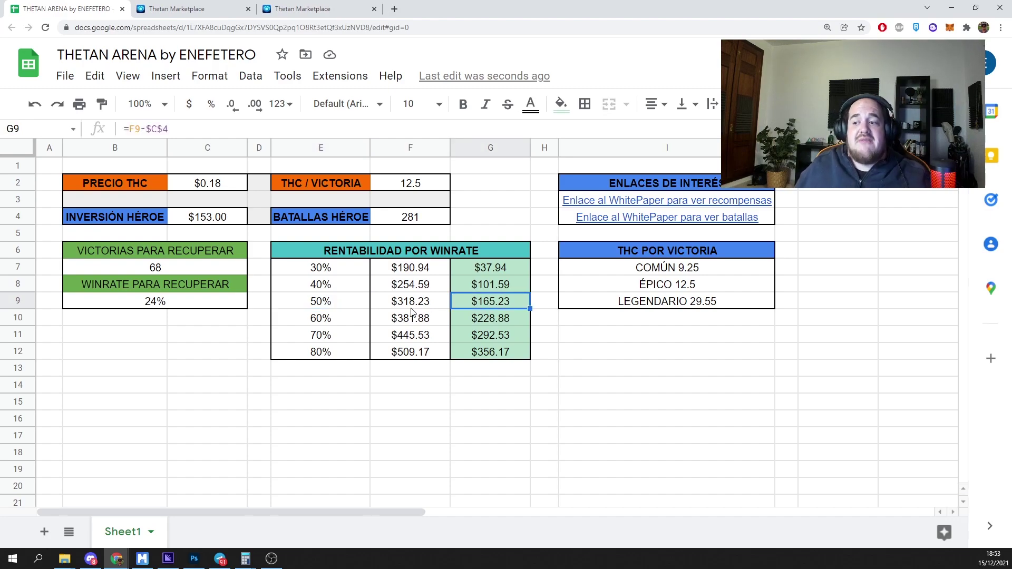